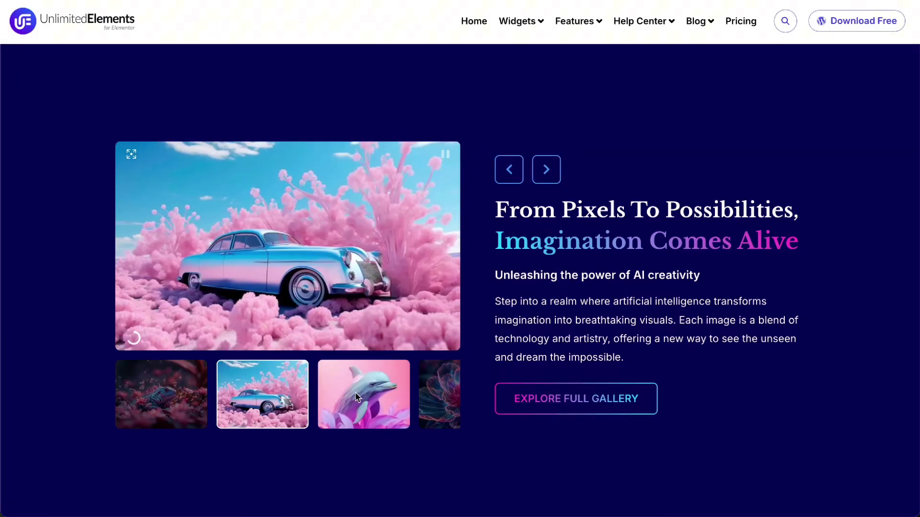
- Preview the finished gallery by showing the dolphin image and advancing through the images that follow it
{"action": "left_click", "coordinate": [355, 392]}
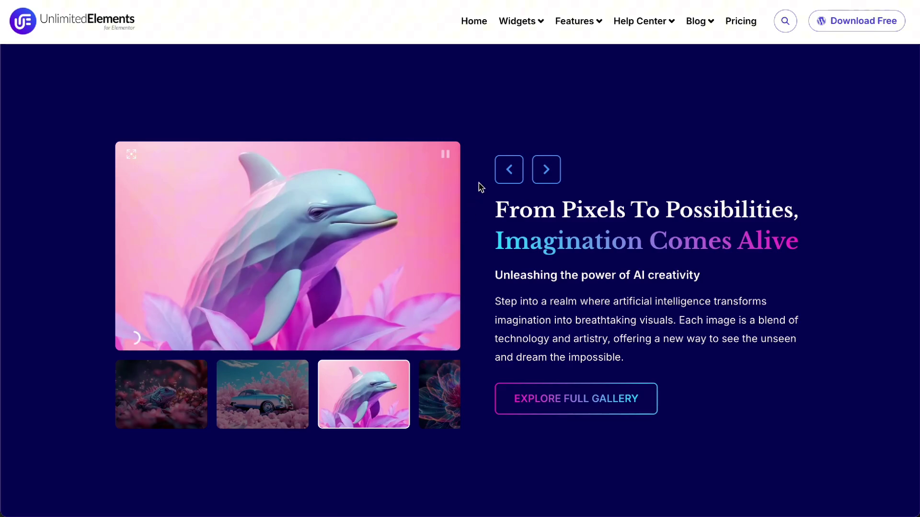
{"action": "left_click", "coordinate": [546, 170]}
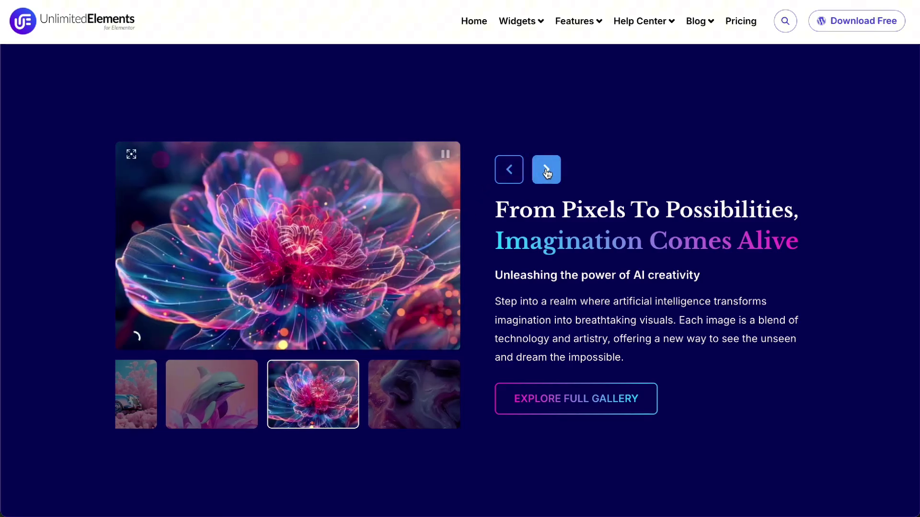
{"action": "left_click", "coordinate": [547, 172]}
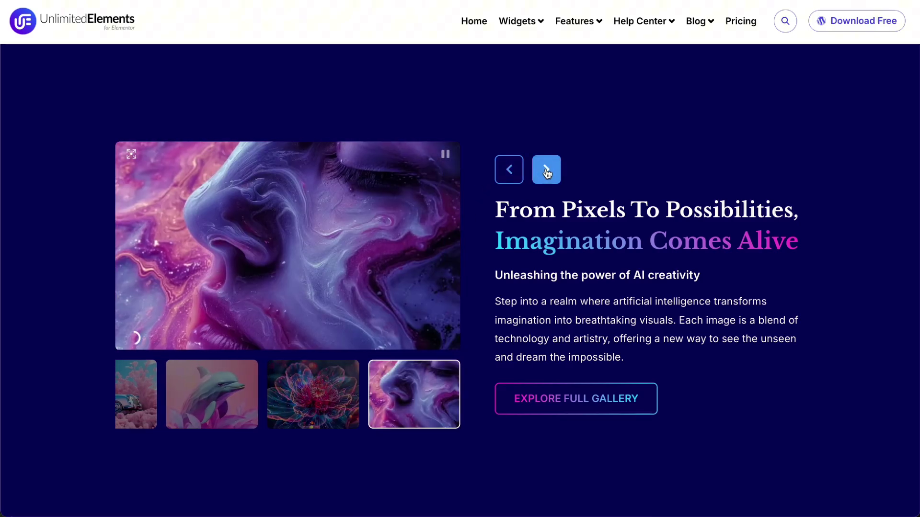
{"action": "left_click", "coordinate": [546, 171]}
{"action": "left_click", "coordinate": [546, 172]}
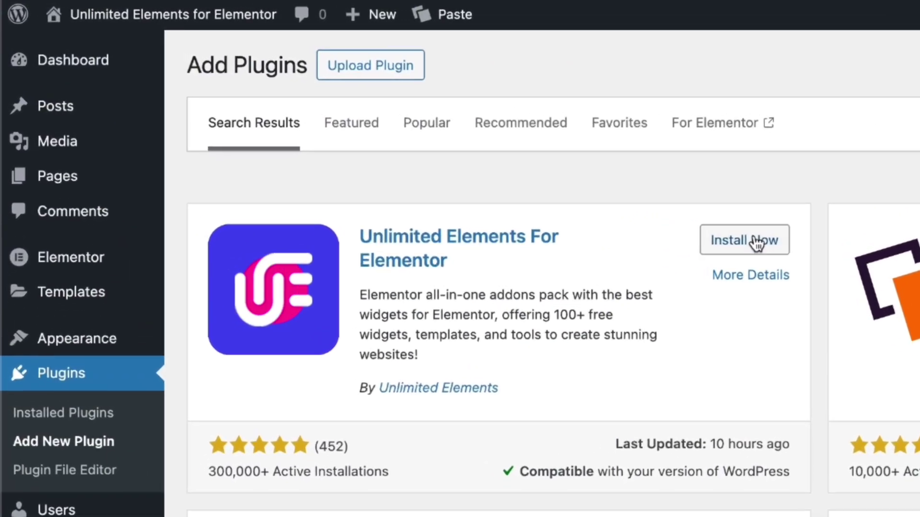
- Install and activate the Unlimited Elements For Elementor plugin
{"action": "left_click", "coordinate": [491, 154]}
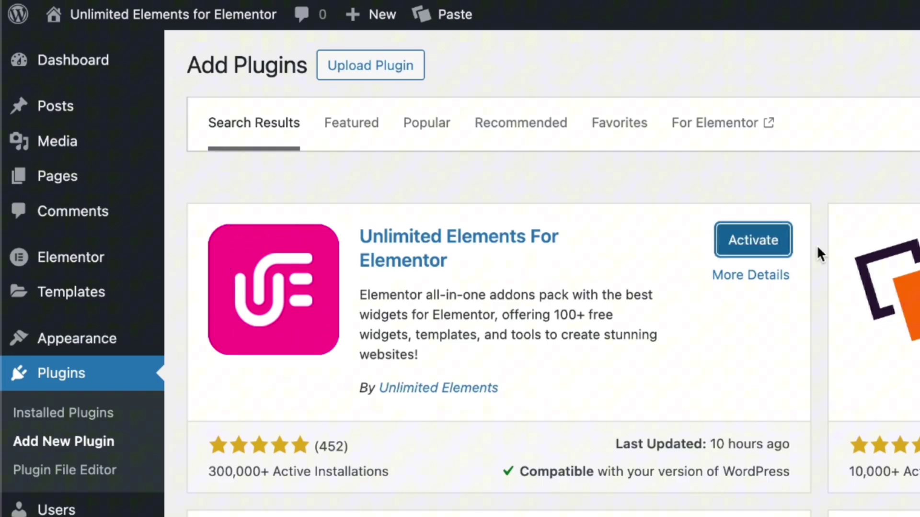
{"action": "left_click", "coordinate": [747, 239]}
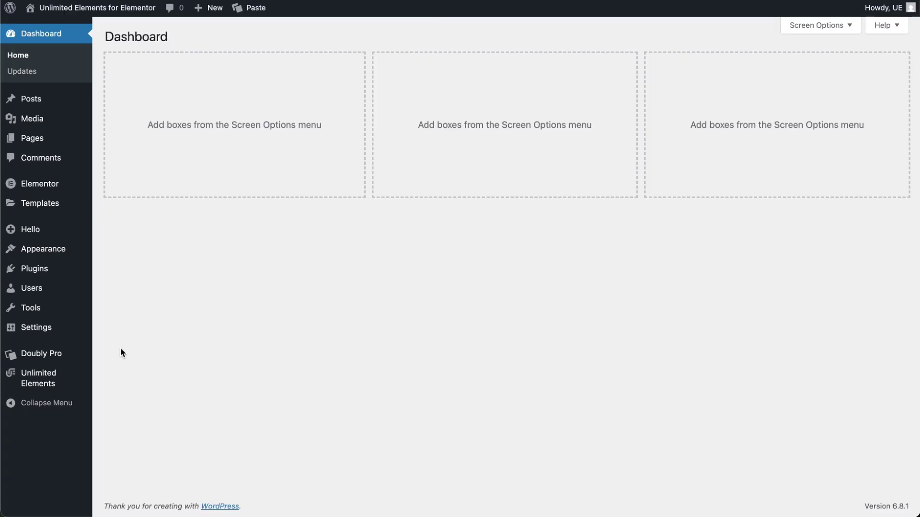
- Find "thumbnail gallery" among the Unlimited Elements widgets and install the Thumbnail Gallery widget
{"action": "mouse_move", "coordinate": [55, 382]}
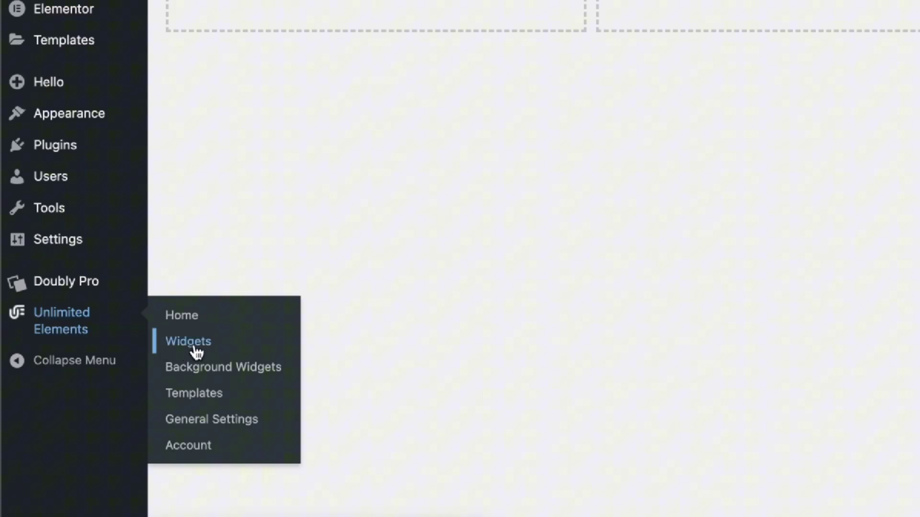
{"action": "left_click", "coordinate": [193, 344]}
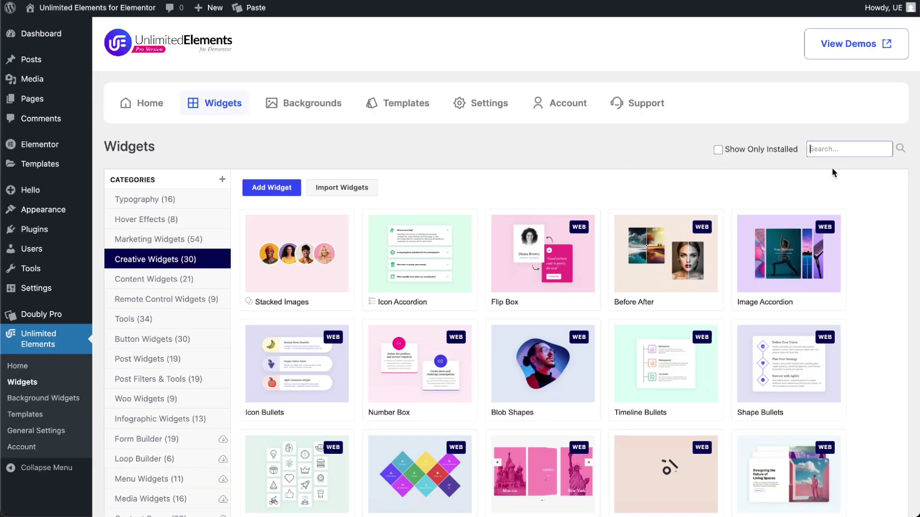
{"action": "type", "text": "thumbnail gallery"}
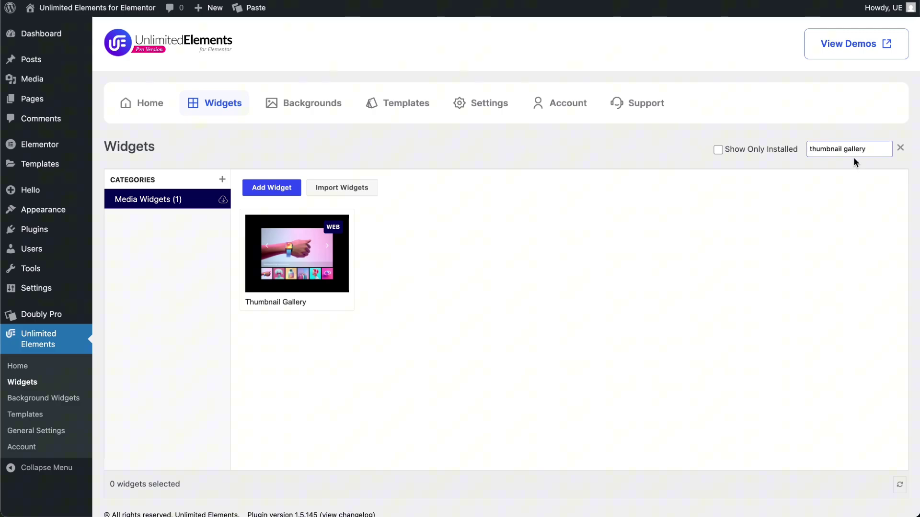
{"action": "left_click", "coordinate": [273, 271]}
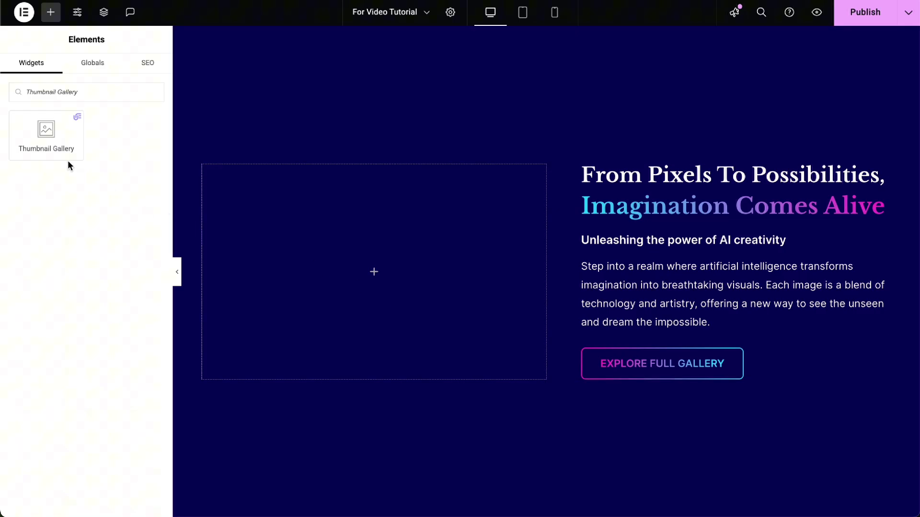
- Add the Thumbnail Gallery widget to the empty container beside the heading text on the For Video Tutorial page
{"action": "left_click_drag", "start_coordinate": [46, 136], "coordinate": [249, 231]}
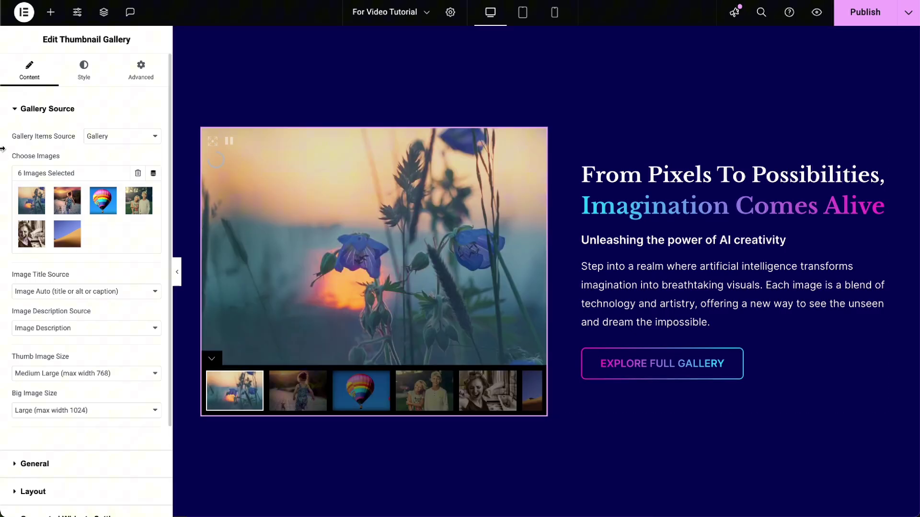
- Try gallery items sources including Image And Video Items, Instagram and Products, and return the source to Gallery
{"action": "left_click", "coordinate": [100, 137]}
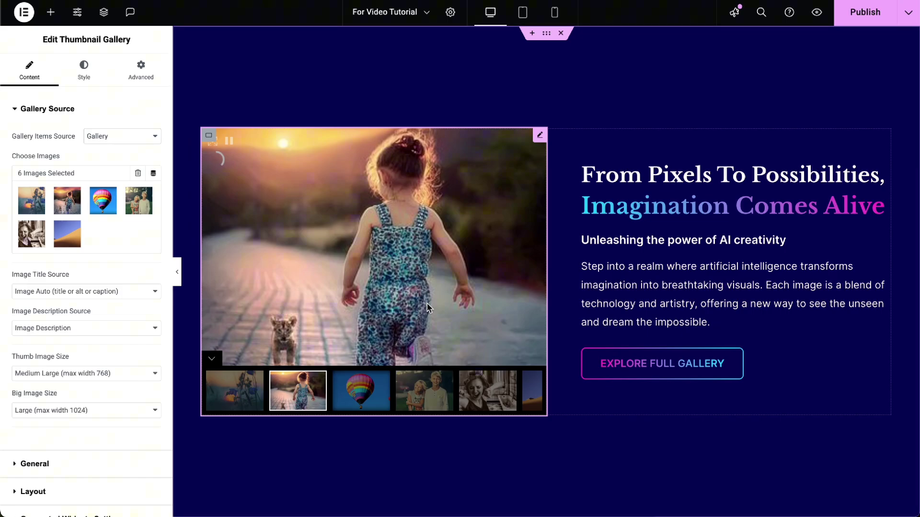
{"action": "left_click", "coordinate": [139, 151]}
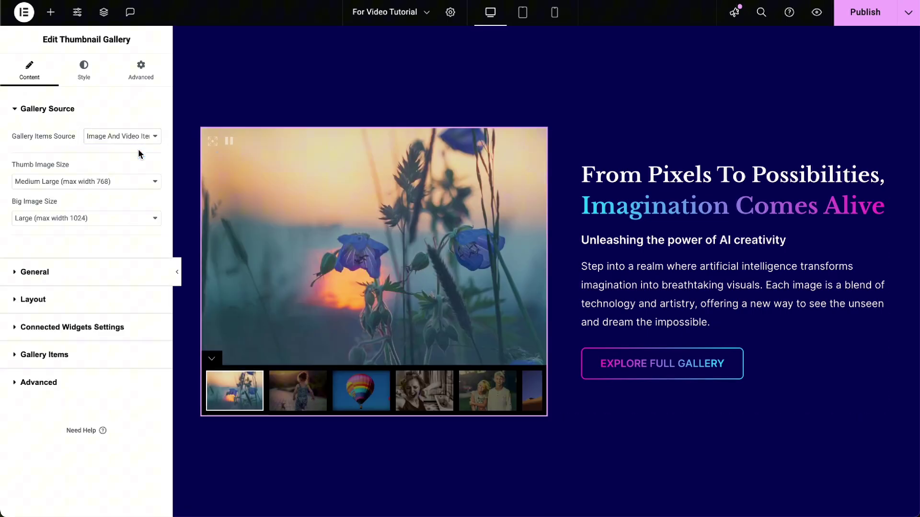
{"action": "left_click", "coordinate": [122, 136]}
{"action": "left_click", "coordinate": [107, 149]}
{"action": "left_click", "coordinate": [115, 136]}
{"action": "left_click", "coordinate": [110, 150]}
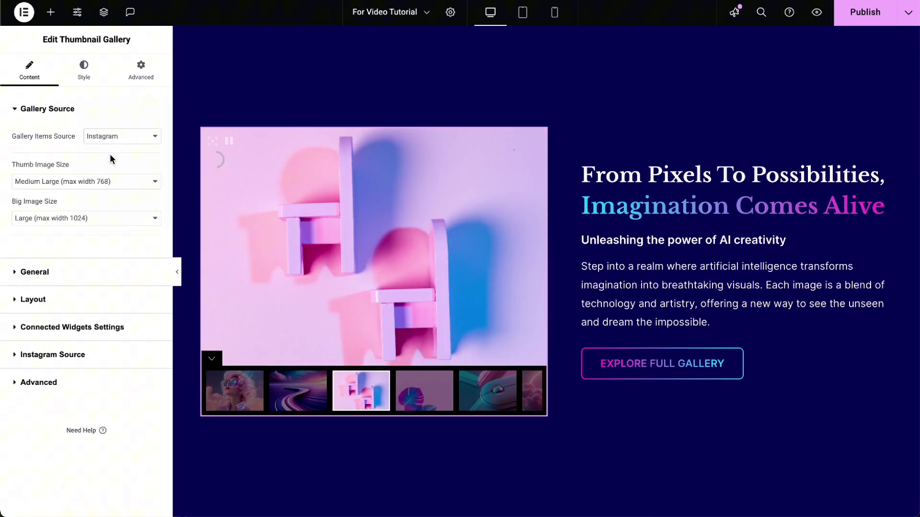
{"action": "left_click", "coordinate": [115, 136]}
{"action": "left_click", "coordinate": [115, 149]}
{"action": "left_click", "coordinate": [113, 137]}
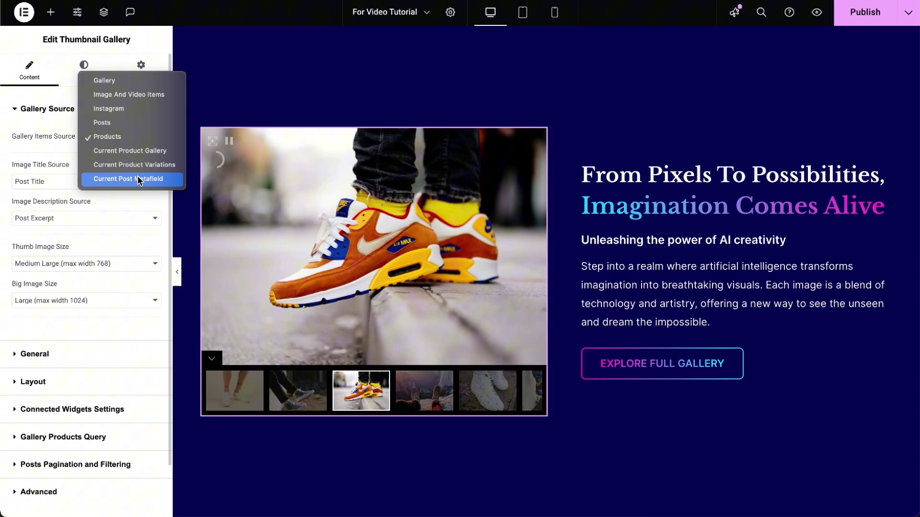
{"action": "left_click", "coordinate": [123, 85]}
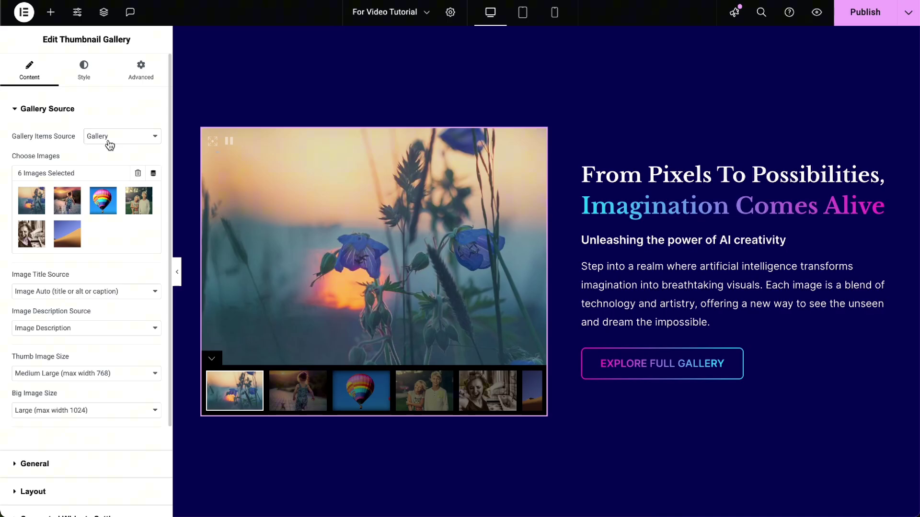
- Replace the gallery's images with the five pictures of the iguana, car, dolphin, flower and face
{"action": "left_click", "coordinate": [146, 196]}
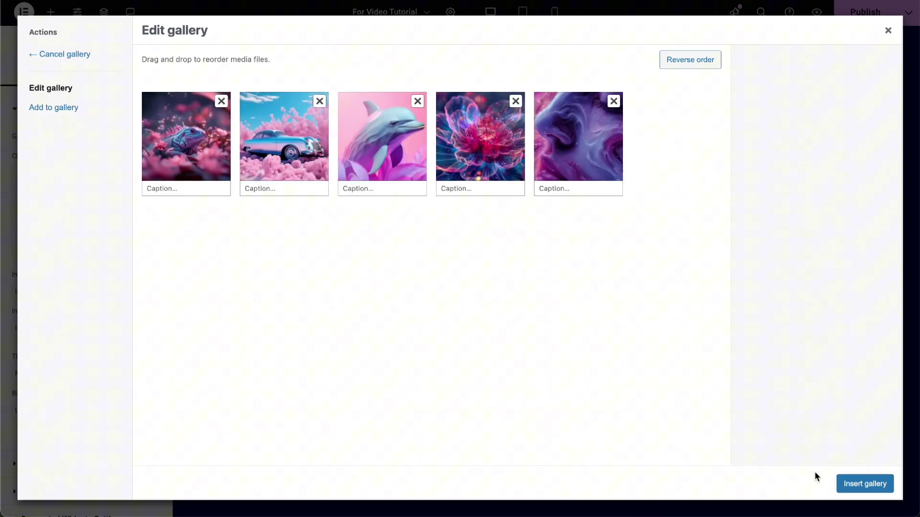
{"action": "left_click", "coordinate": [857, 484]}
- Review the image title and description source options, keeping Image Auto (title or alt or caption) and Image Description
{"action": "scroll", "coordinate": [86, 215], "scroll_direction": "down", "scroll_amount": 2}
{"action": "left_click", "coordinate": [86, 214]}
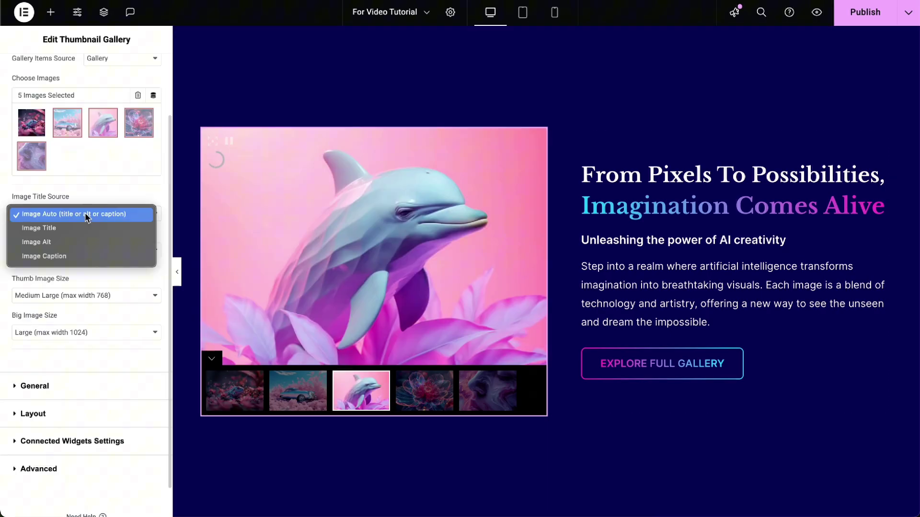
{"action": "left_click", "coordinate": [84, 215]}
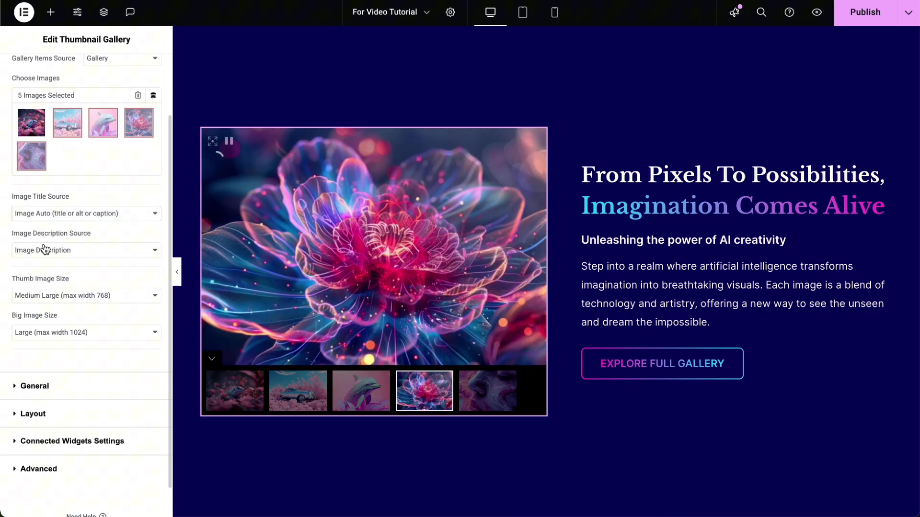
{"action": "left_click", "coordinate": [45, 249]}
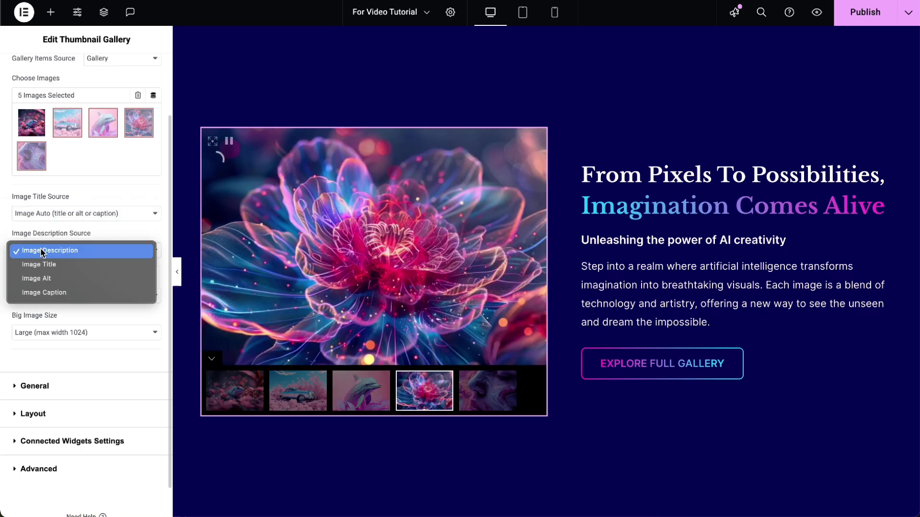
{"action": "left_click", "coordinate": [67, 256]}
- Review the image size options, keeping Medium Large (max width 768) for thumbnails and Large (max width 1024) for big images
{"action": "scroll", "coordinate": [141, 259], "scroll_direction": "down", "scroll_amount": 1}
{"action": "left_click", "coordinate": [142, 260]}
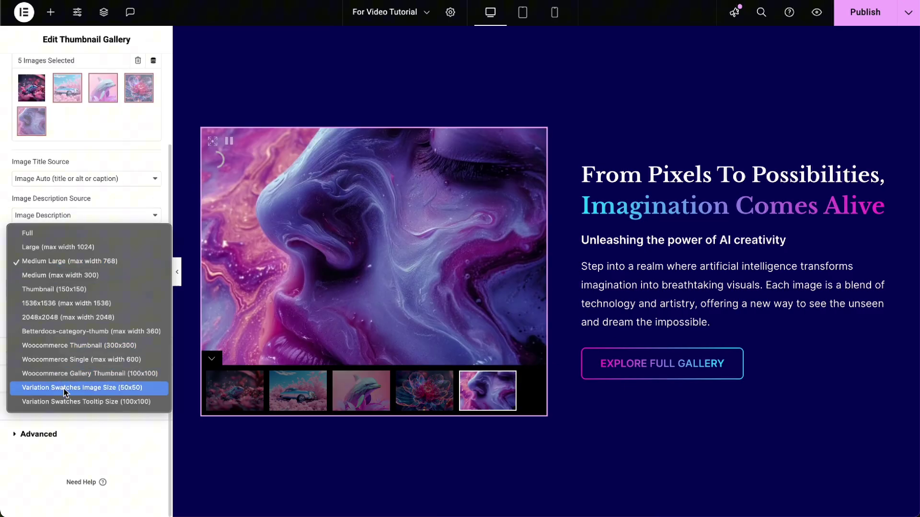
{"action": "left_click", "coordinate": [67, 261]}
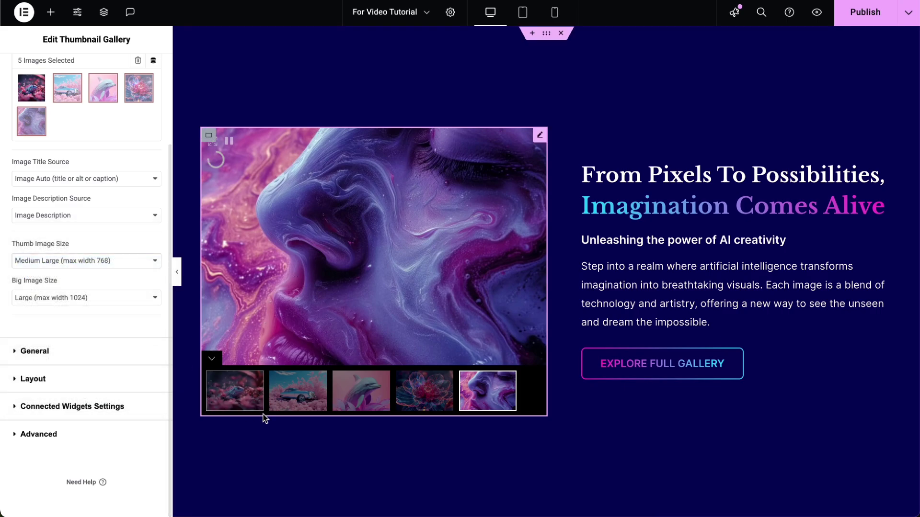
{"action": "left_click", "coordinate": [48, 297]}
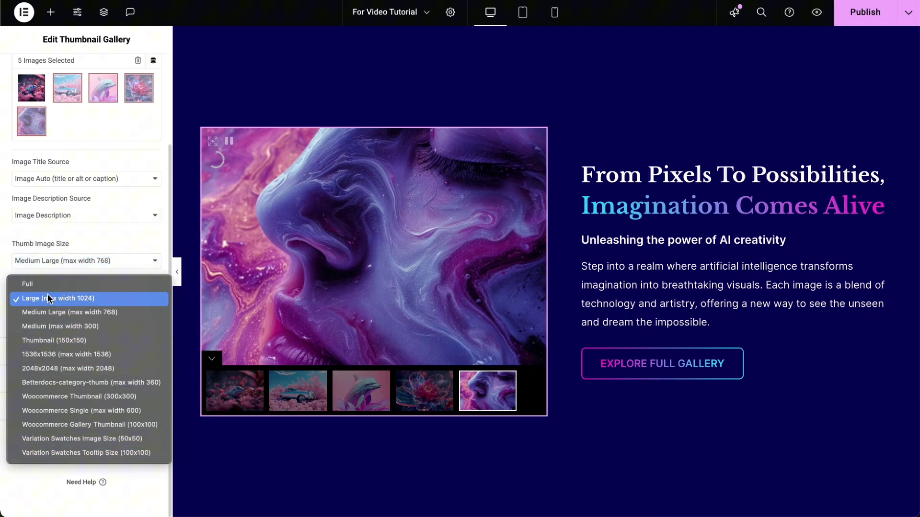
{"action": "left_click", "coordinate": [49, 299]}
- Try the Top, Left and Right theme panel positions in the General settings and return the position to Bottom
{"action": "left_click", "coordinate": [34, 352]}
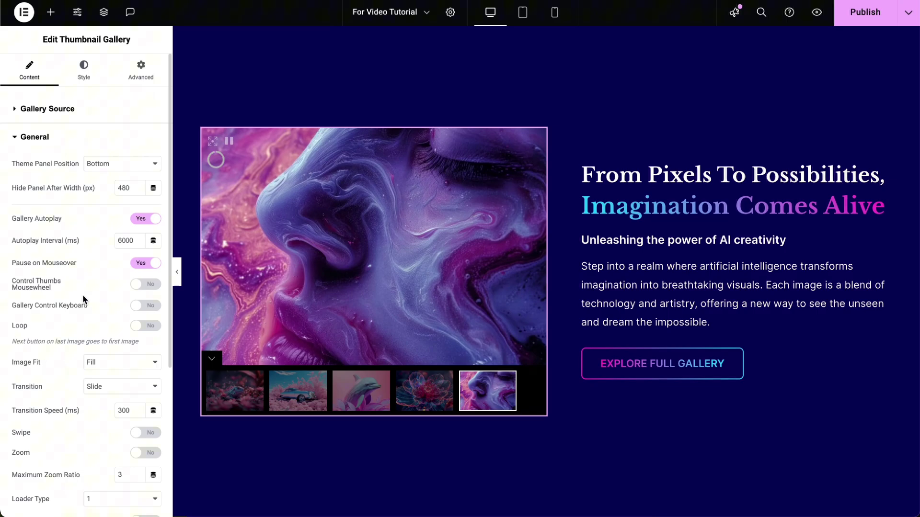
{"action": "left_click", "coordinate": [125, 164]}
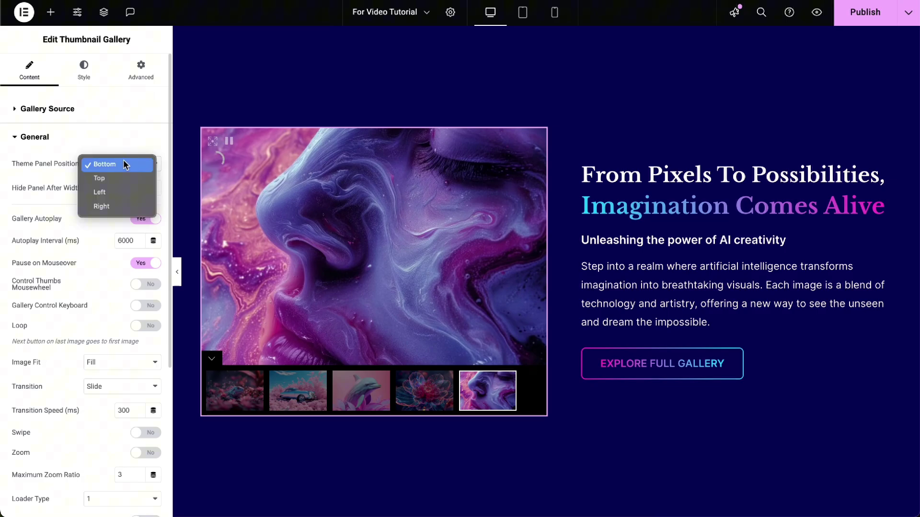
{"action": "left_click", "coordinate": [113, 166]}
{"action": "left_click", "coordinate": [110, 164]}
{"action": "left_click", "coordinate": [102, 175]}
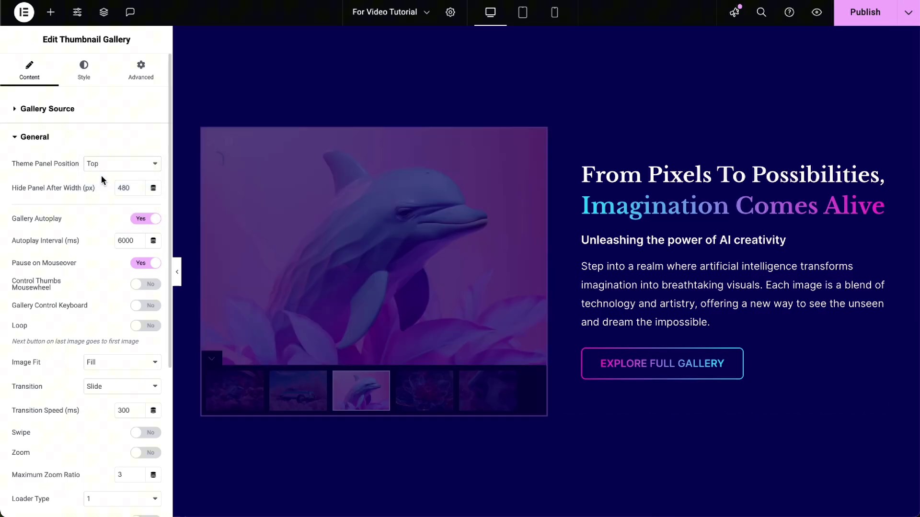
{"action": "left_click", "coordinate": [122, 164]}
{"action": "left_click", "coordinate": [99, 175]}
{"action": "left_click", "coordinate": [120, 164]}
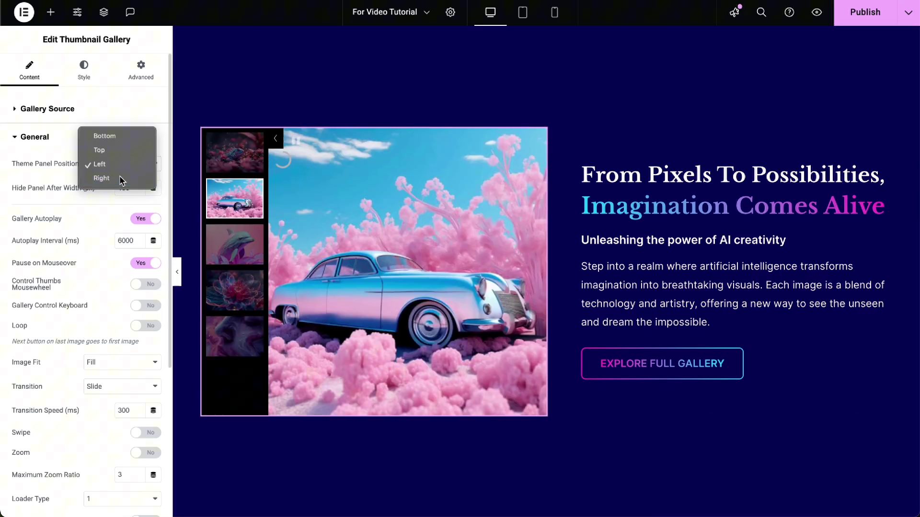
{"action": "left_click", "coordinate": [119, 179]}
{"action": "left_click", "coordinate": [516, 198]}
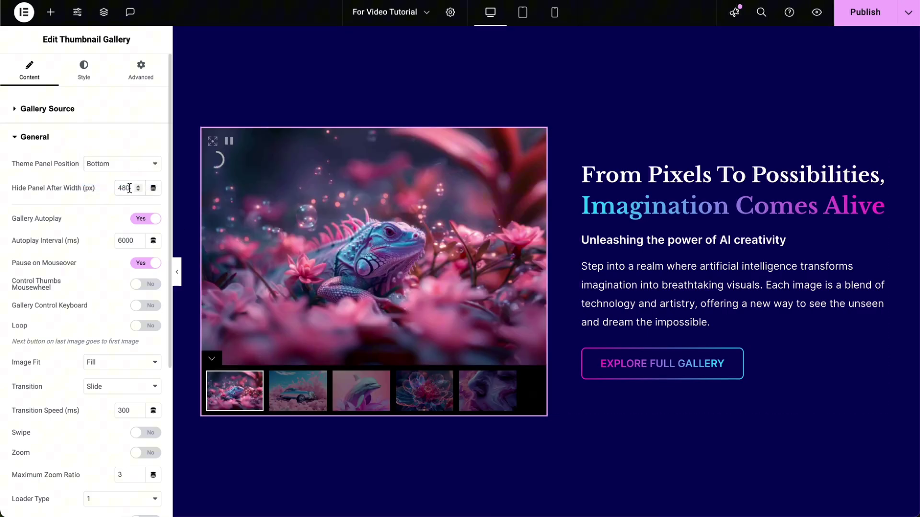
- Set Hide Panel After Width to 480 px
{"action": "left_click_drag", "start_coordinate": [130, 188], "coordinate": [102, 192]}
{"action": "type", "text": "480"}
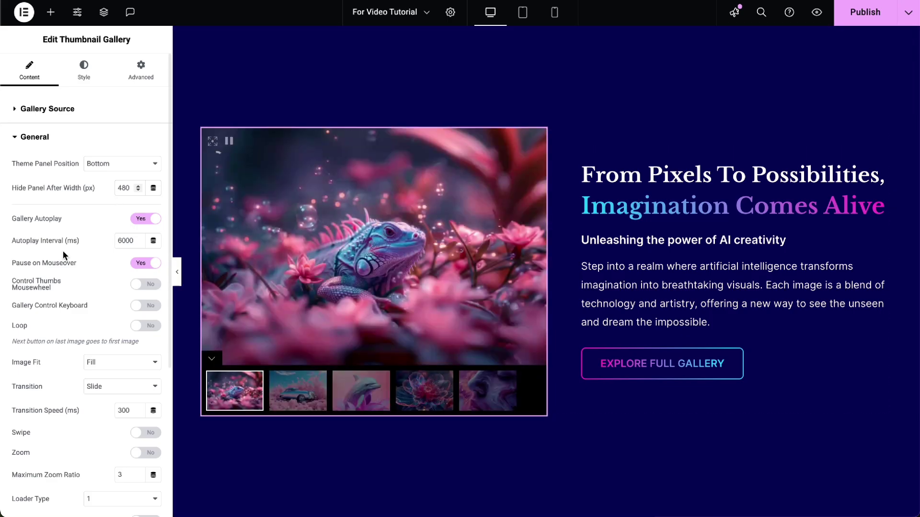
- Turn Gallery Autoplay off and back on
{"action": "scroll", "coordinate": [58, 252], "scroll_direction": "down", "scroll_amount": 1}
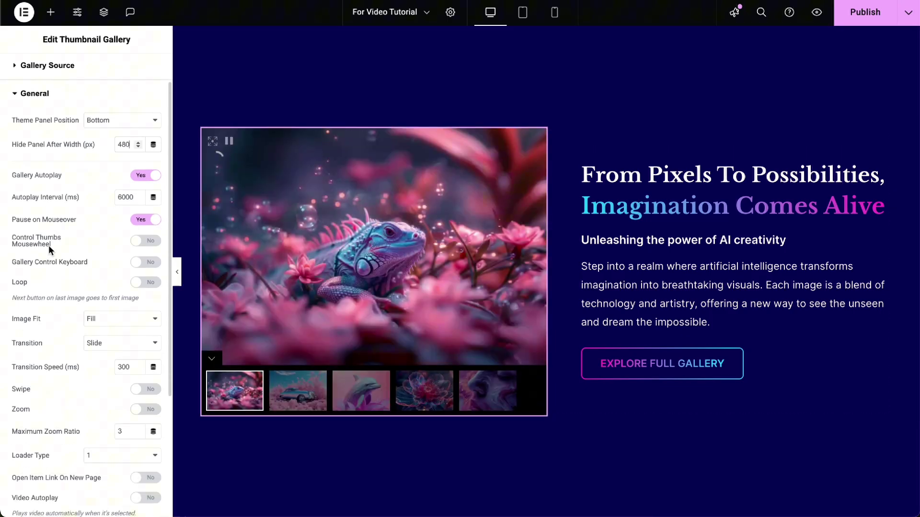
{"action": "left_click", "coordinate": [136, 178]}
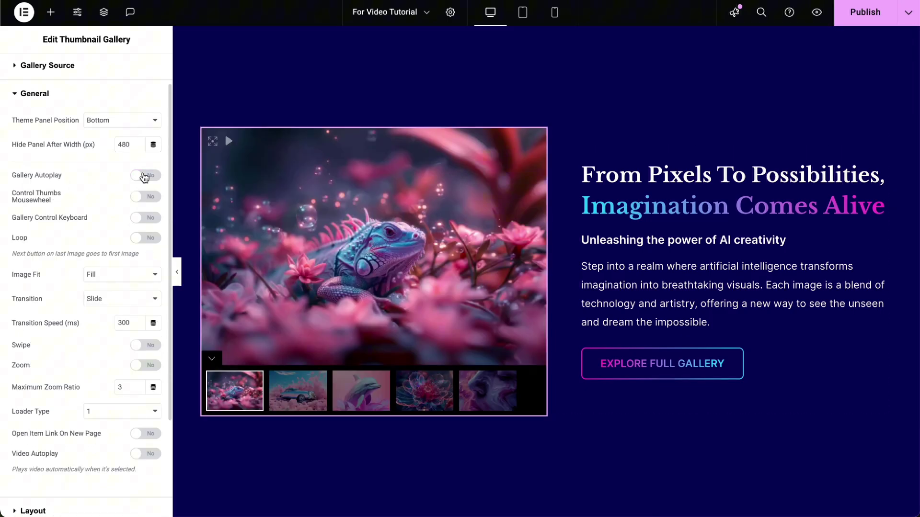
{"action": "left_click", "coordinate": [146, 175]}
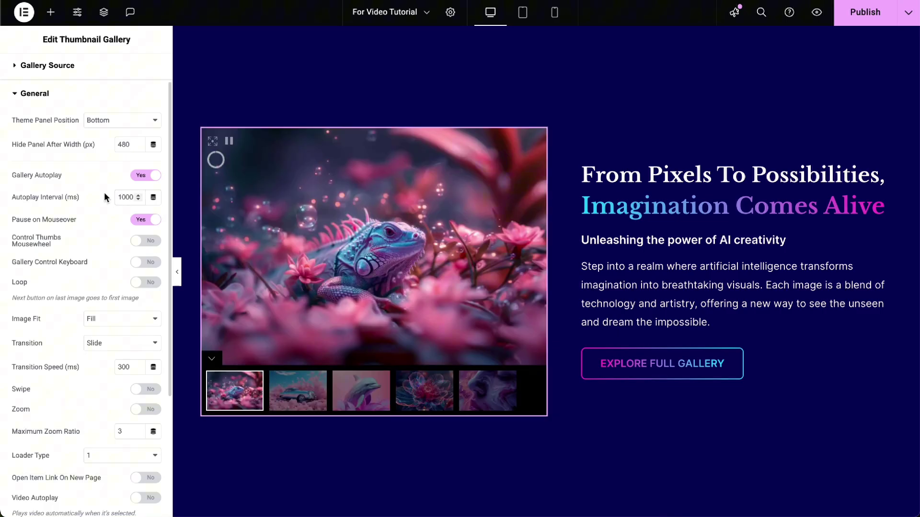
- Set the gallery's autoplay interval to 6000 ms
{"action": "key", "text": "BackSpace"}
{"action": "type", "text": "6"}
- Turn Pause on Mouseover off and back on, and try the Control Thumbs Mousewheel option
{"action": "left_click", "coordinate": [146, 219]}
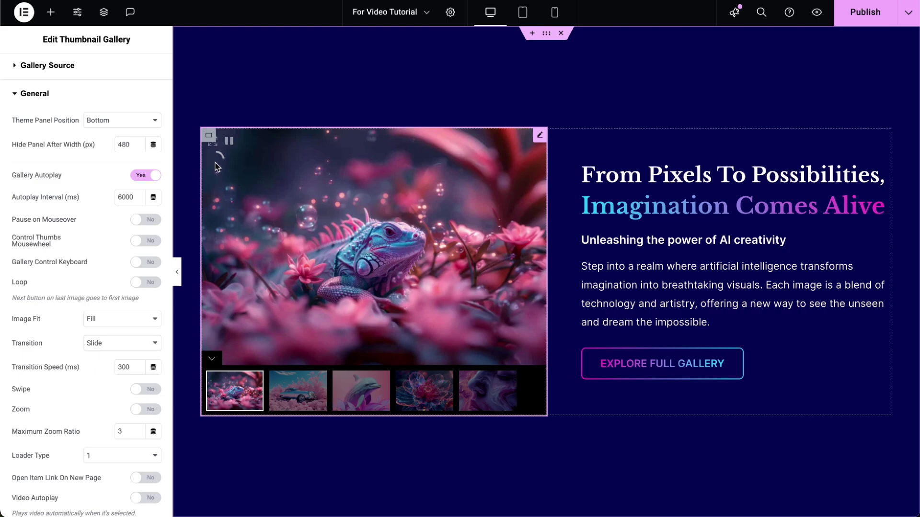
{"action": "left_click", "coordinate": [143, 219]}
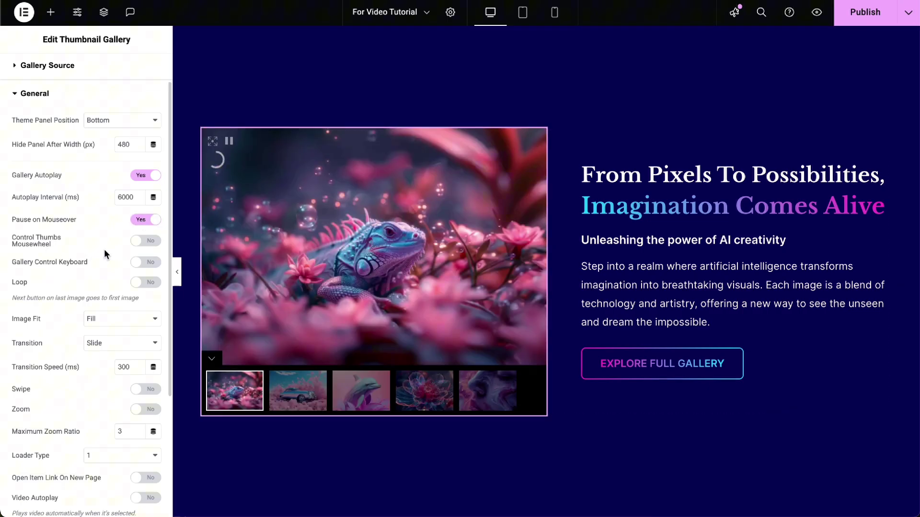
{"action": "left_click", "coordinate": [146, 241]}
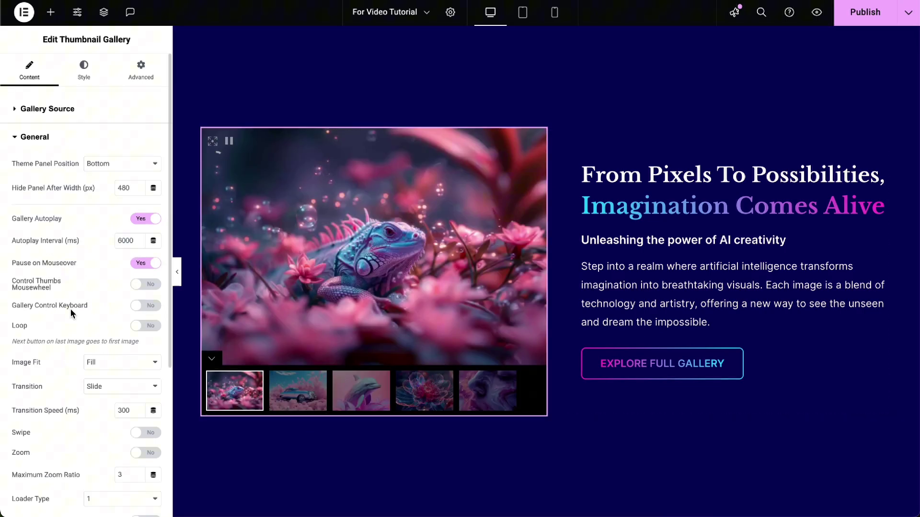
- Enable Gallery Control Keyboard and select the car thumbnail in the gallery to test it
{"action": "left_click", "coordinate": [145, 306]}
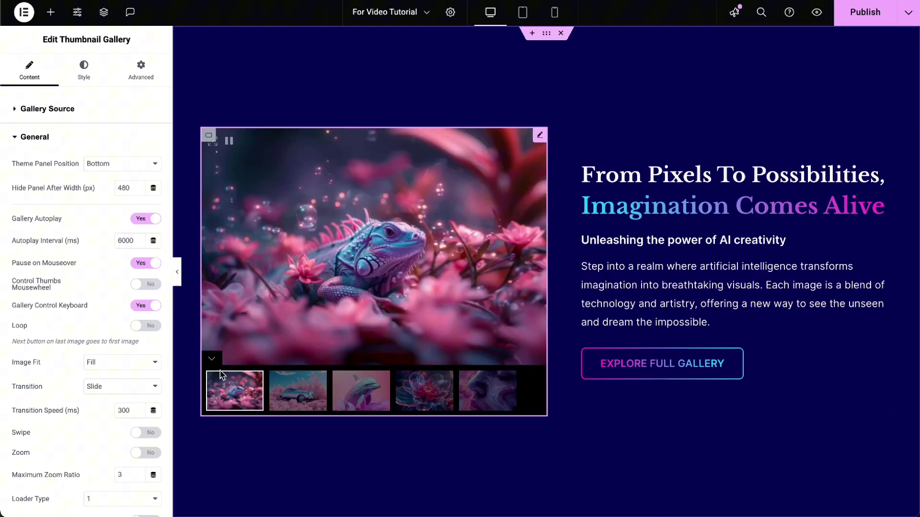
{"action": "left_click", "coordinate": [307, 389]}
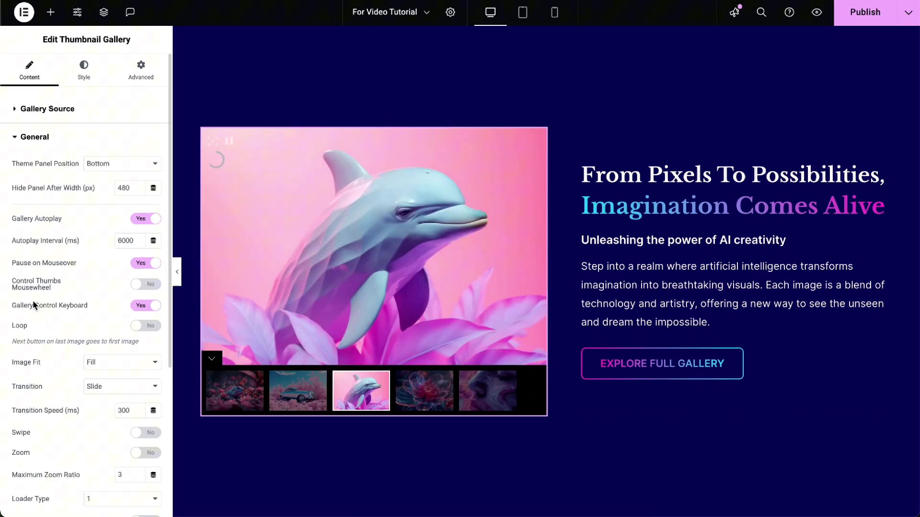
- Turn off Gallery Control Keyboard, and try the Loop option on the last thumbnail before turning it off again
{"action": "left_click", "coordinate": [144, 306]}
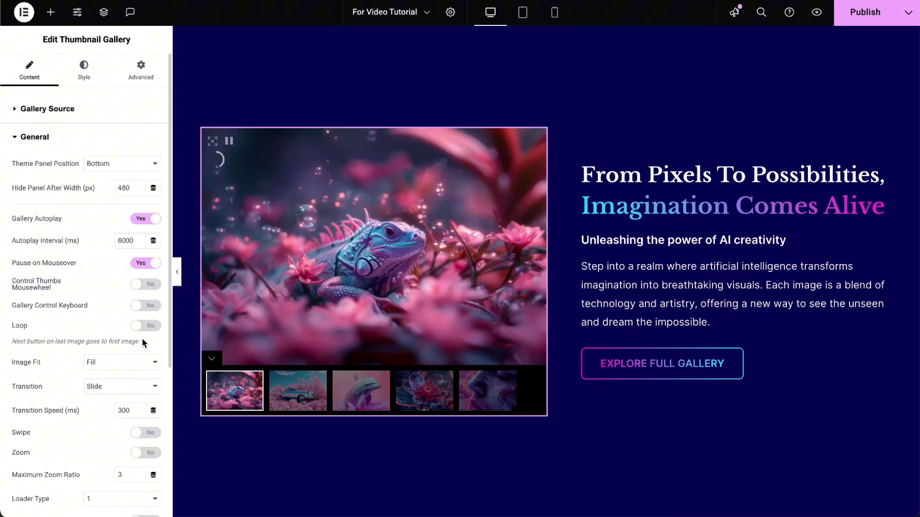
{"action": "left_click", "coordinate": [146, 326]}
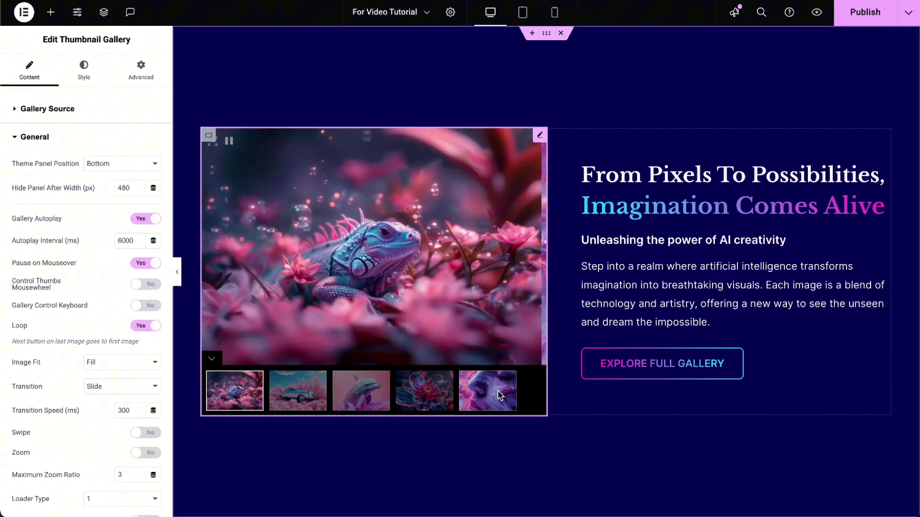
{"action": "left_click", "coordinate": [500, 395]}
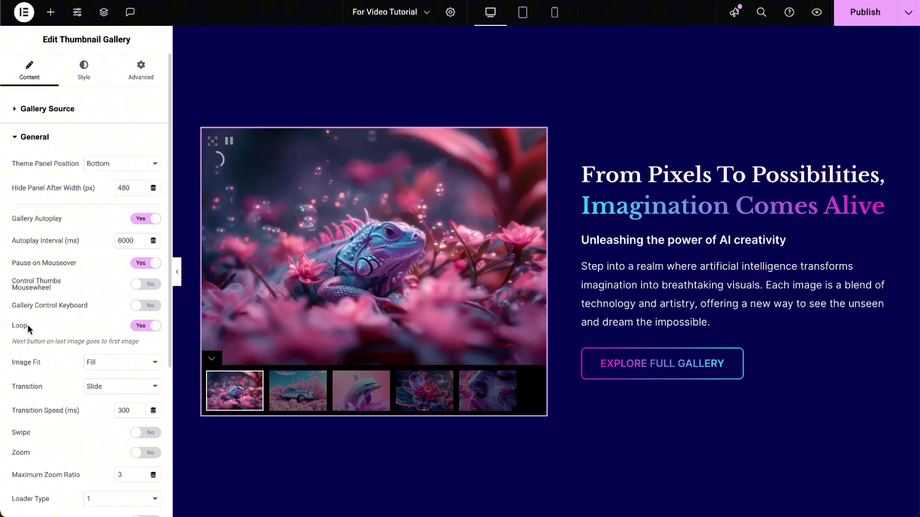
{"action": "left_click", "coordinate": [19, 325]}
- Try the Fit option for the gallery's Image Fit
{"action": "scroll", "coordinate": [26, 221], "scroll_direction": "down", "scroll_amount": 3}
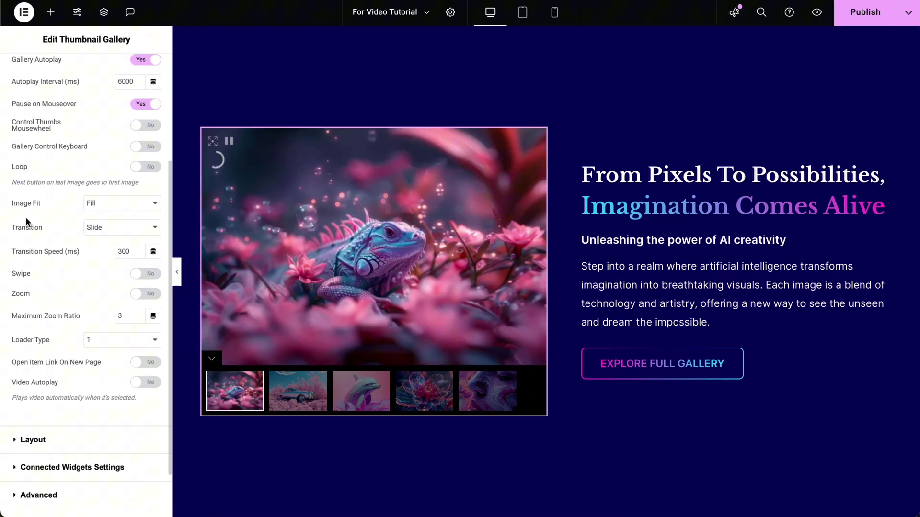
{"action": "left_click", "coordinate": [95, 202]}
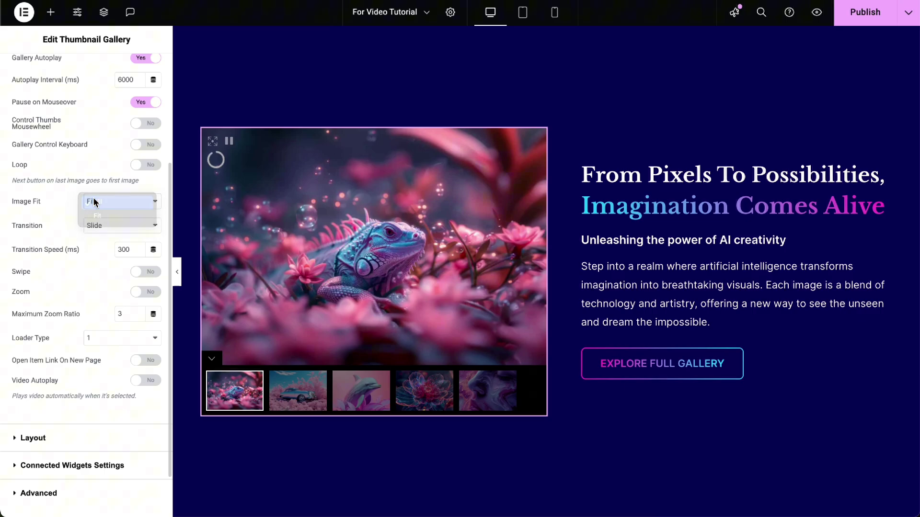
{"action": "left_click", "coordinate": [95, 202]}
{"action": "left_click", "coordinate": [105, 202]}
{"action": "left_click", "coordinate": [96, 215]}
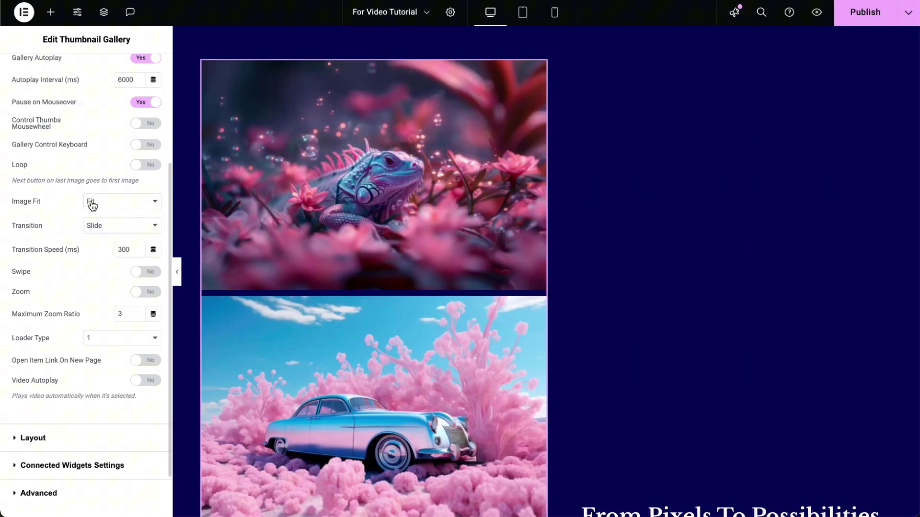
- Try the Fade transition on the dolphin thumbnail, and go back to Slide with a transition speed of 300 ms
{"action": "left_click", "coordinate": [99, 226]}
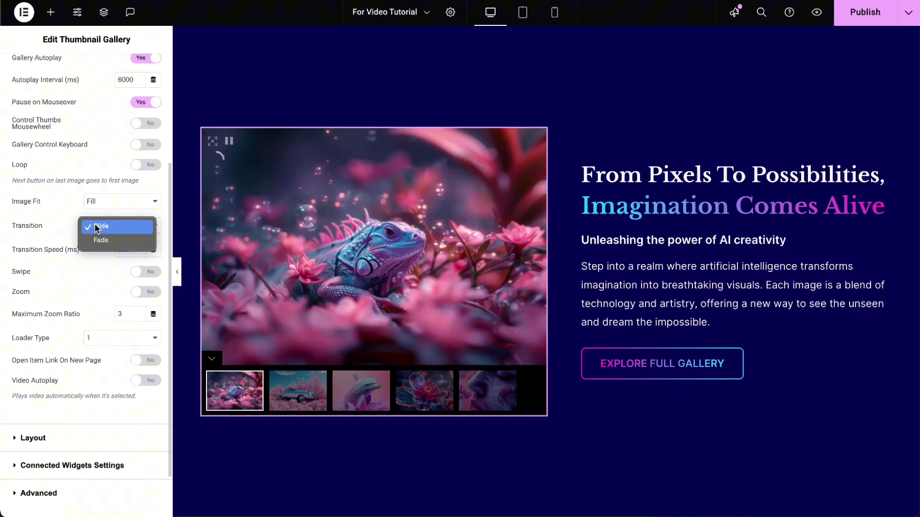
{"action": "left_click", "coordinate": [97, 227]}
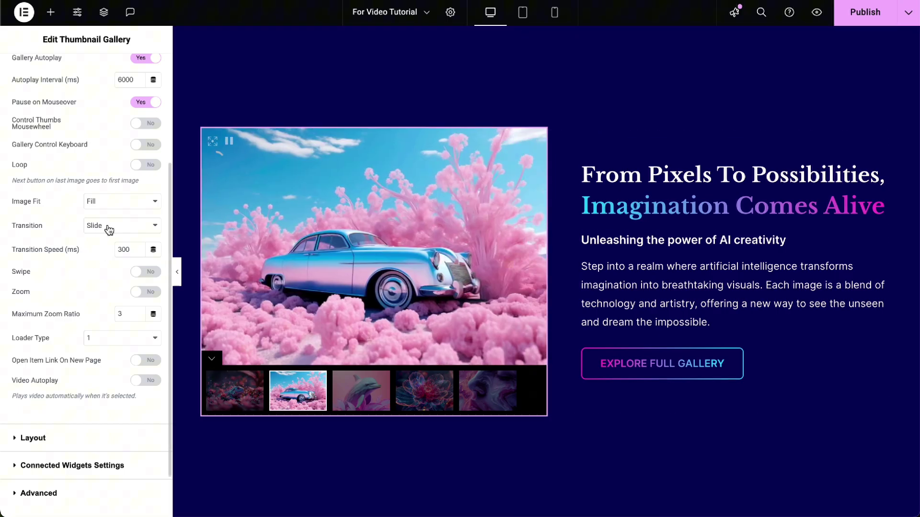
{"action": "left_click", "coordinate": [109, 231]}
{"action": "left_click", "coordinate": [98, 241]}
{"action": "left_click", "coordinate": [369, 405]}
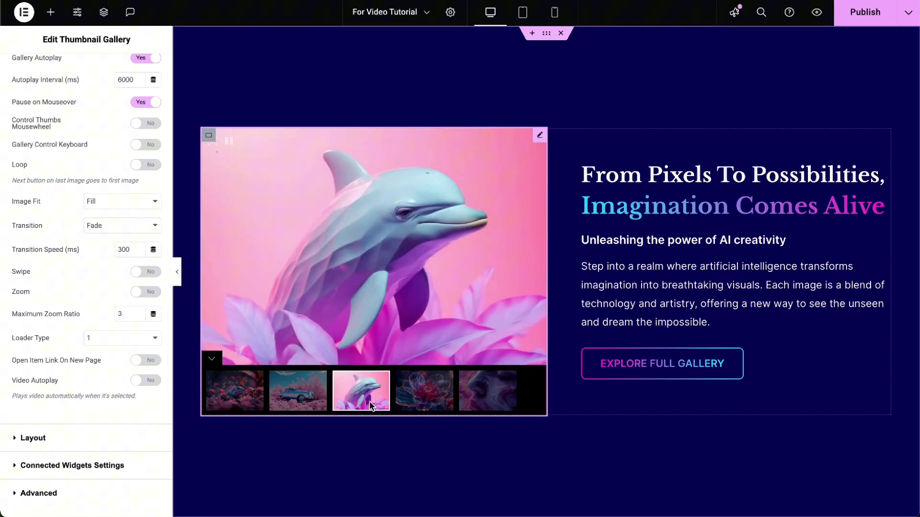
{"action": "left_click", "coordinate": [104, 228]}
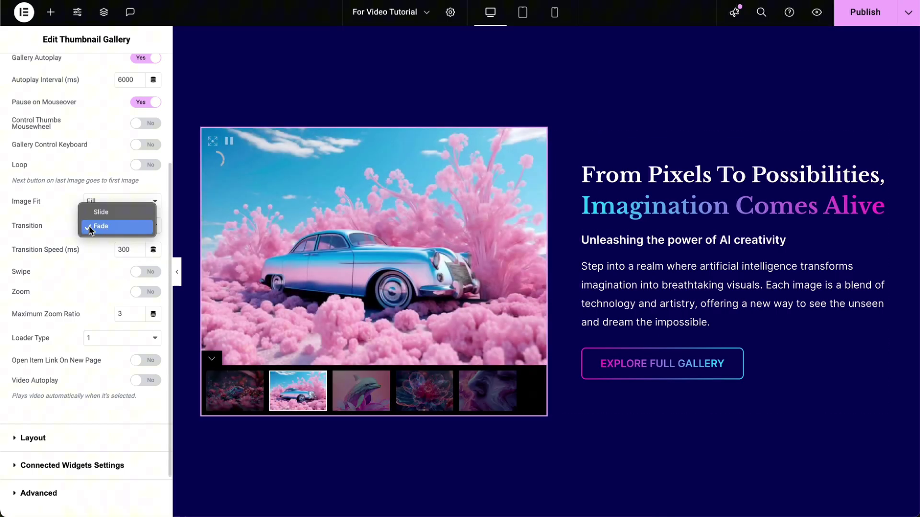
{"action": "left_click", "coordinate": [101, 212]}
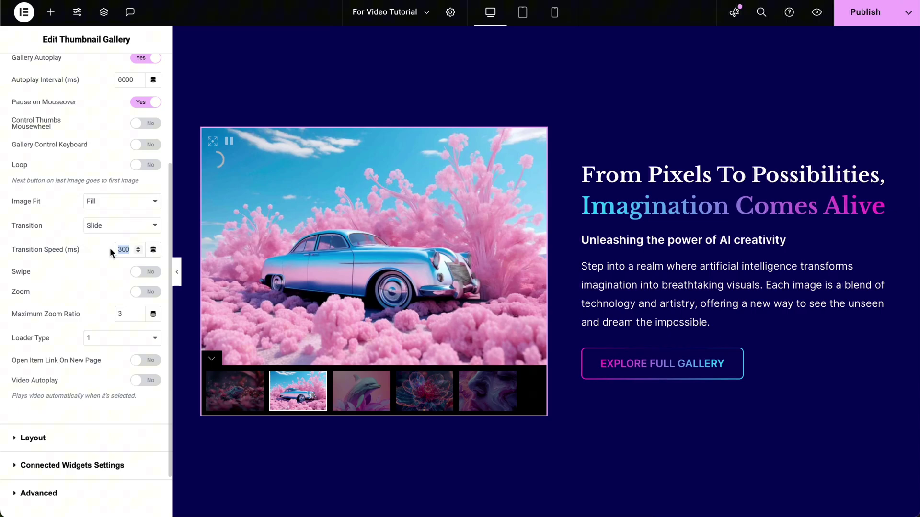
{"action": "type", "text": "300"}
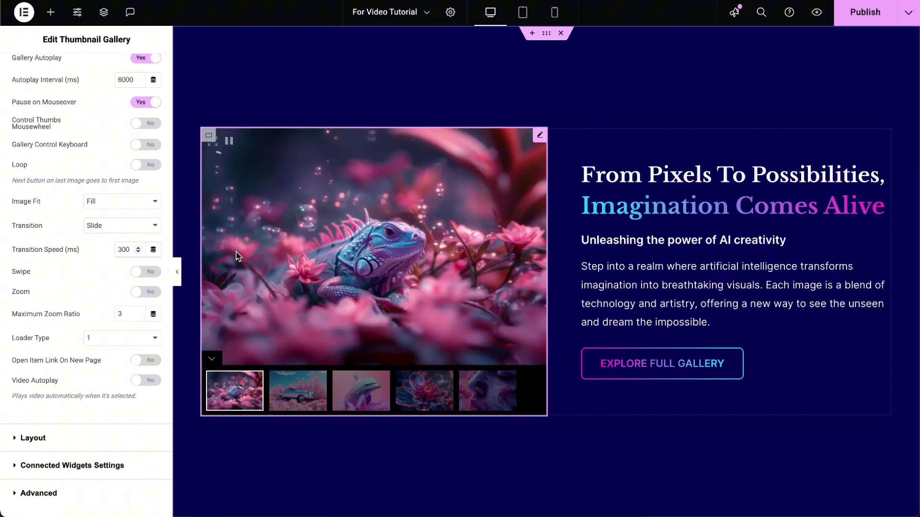
- Try the Swipe and Zoom options, zooming in and out of the iguana image
{"action": "scroll", "coordinate": [86, 216], "scroll_direction": "down", "scroll_amount": 2}
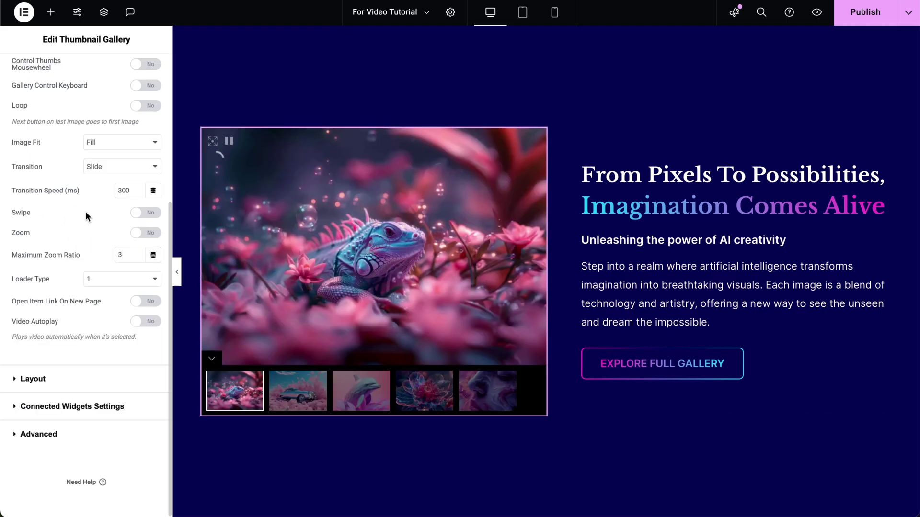
{"action": "left_click", "coordinate": [140, 215]}
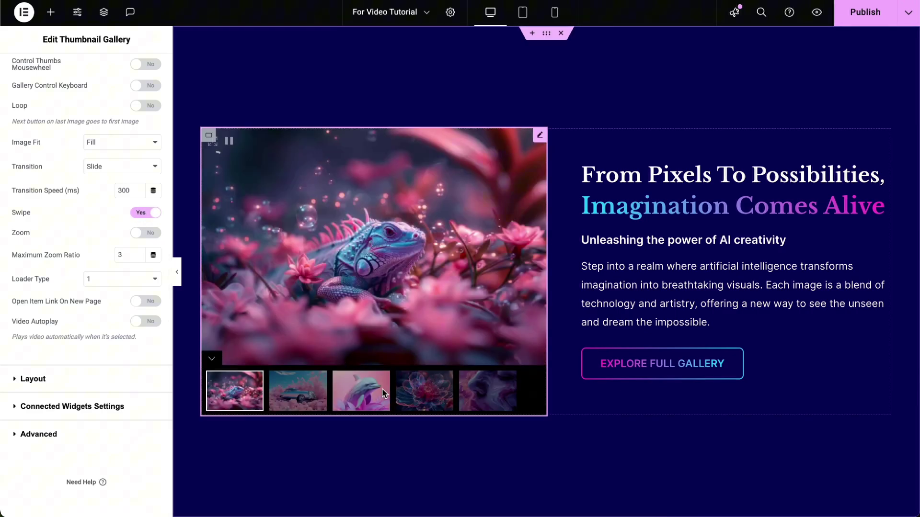
{"action": "left_click", "coordinate": [149, 235]}
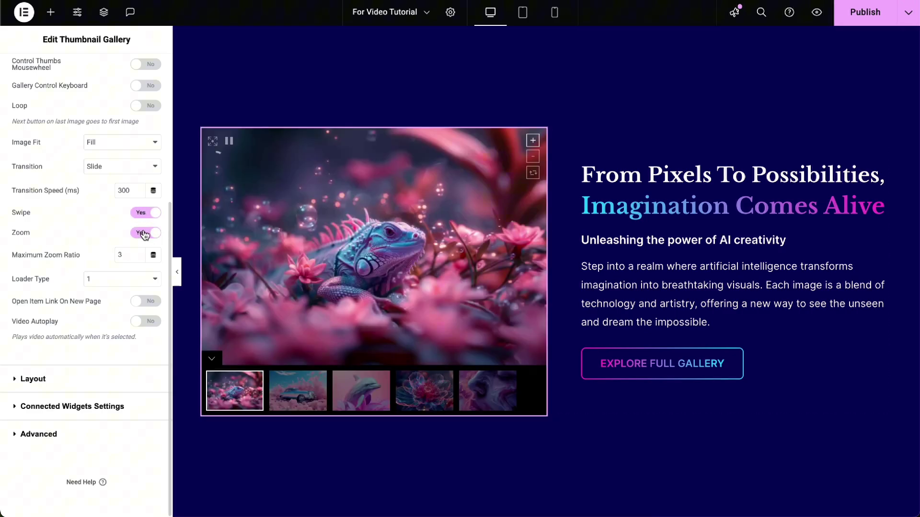
{"action": "left_click", "coordinate": [529, 144]}
{"action": "left_click", "coordinate": [529, 146]}
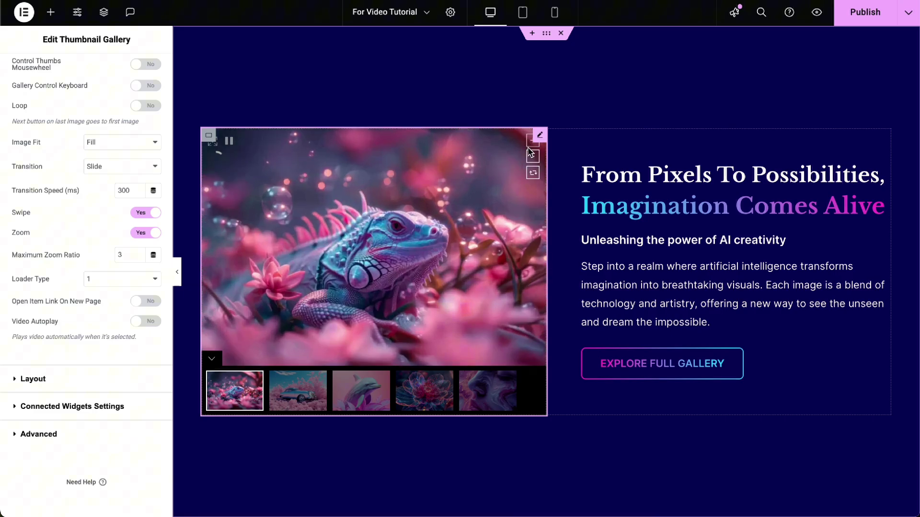
{"action": "left_click", "coordinate": [532, 157]}
{"action": "left_click", "coordinate": [532, 157]}
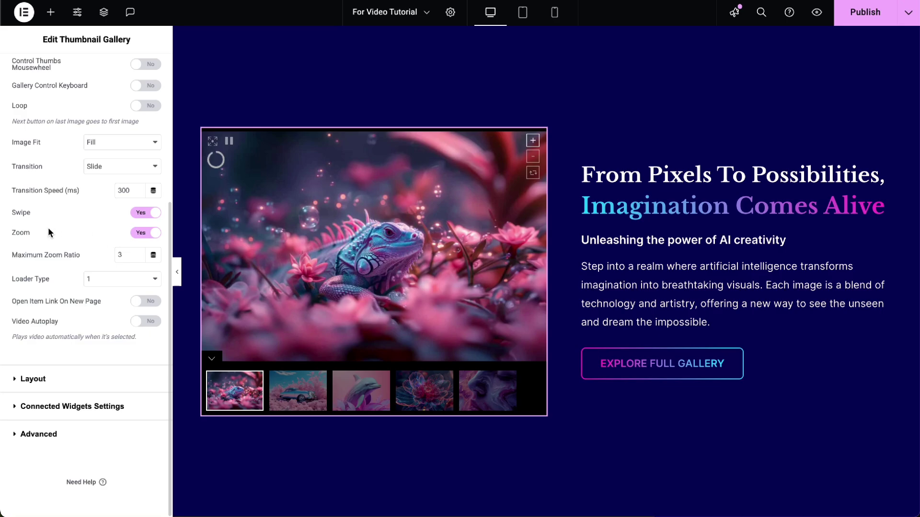
- Look over the Maximum Zoom Ratio, Loader Type and Video Autoplay settings
{"action": "left_click_drag", "start_coordinate": [123, 255], "coordinate": [88, 257]}
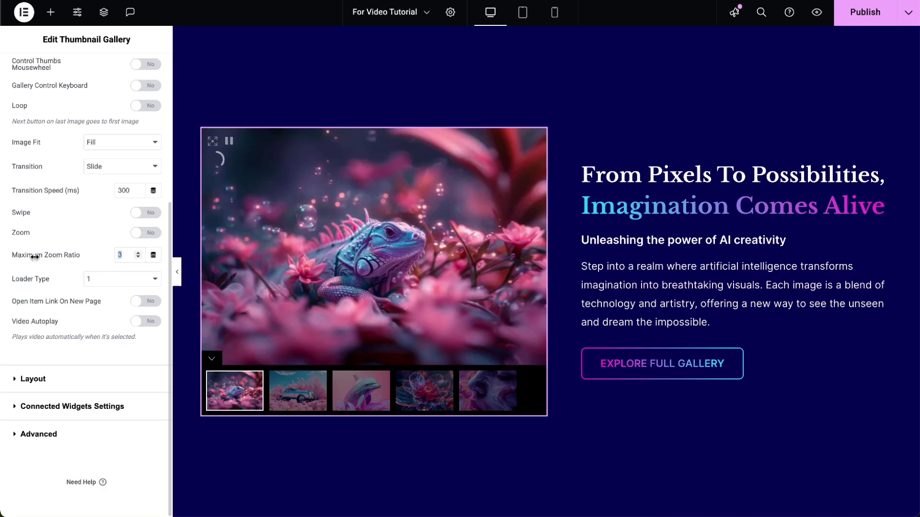
{"action": "left_click", "coordinate": [115, 279]}
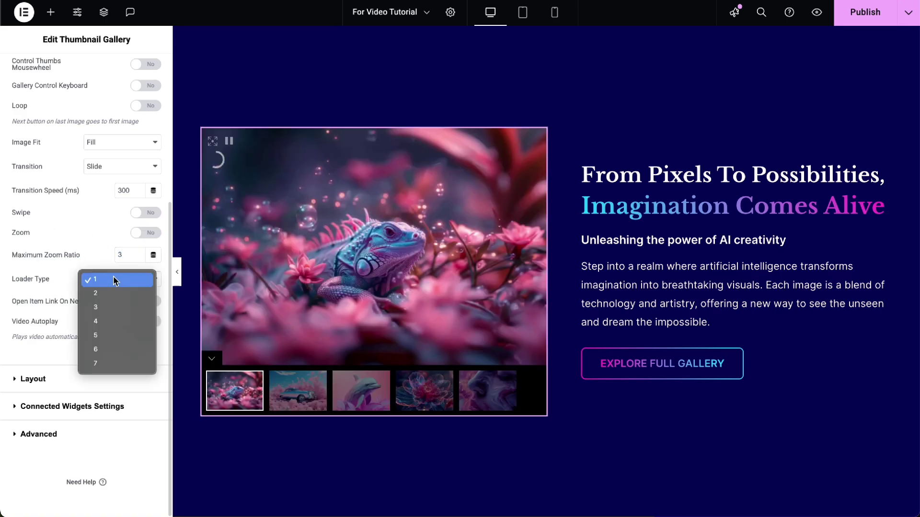
{"action": "left_click", "coordinate": [106, 322]}
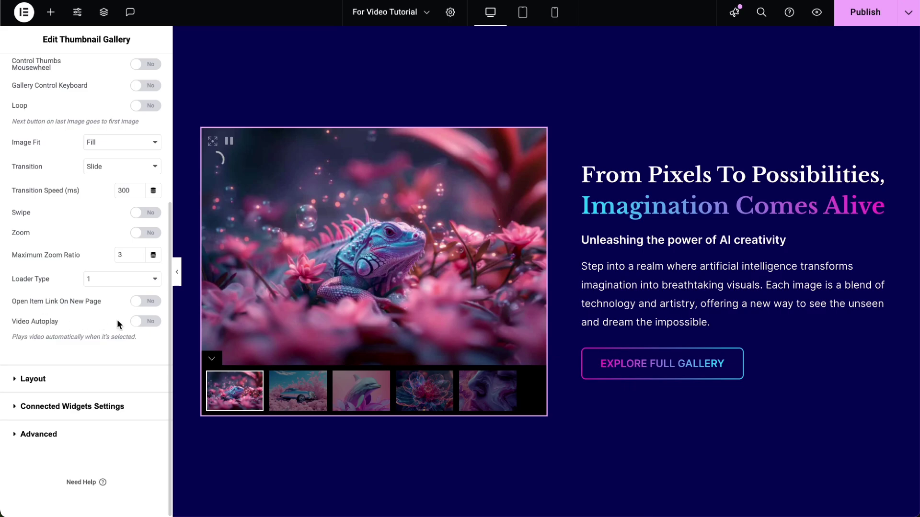
{"action": "left_click", "coordinate": [140, 322]}
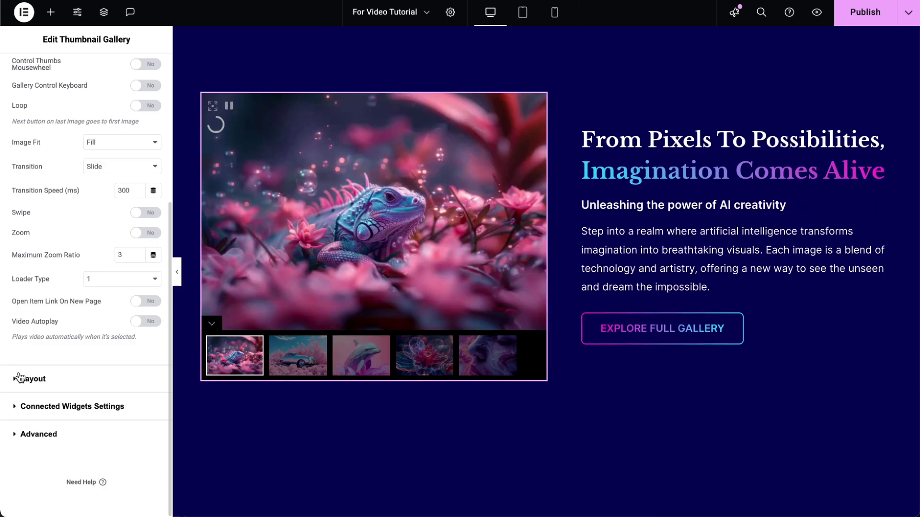
- Enable the text panel with Text Panel Always On, and toggle its title and description off and back on
{"action": "left_click", "coordinate": [17, 378]}
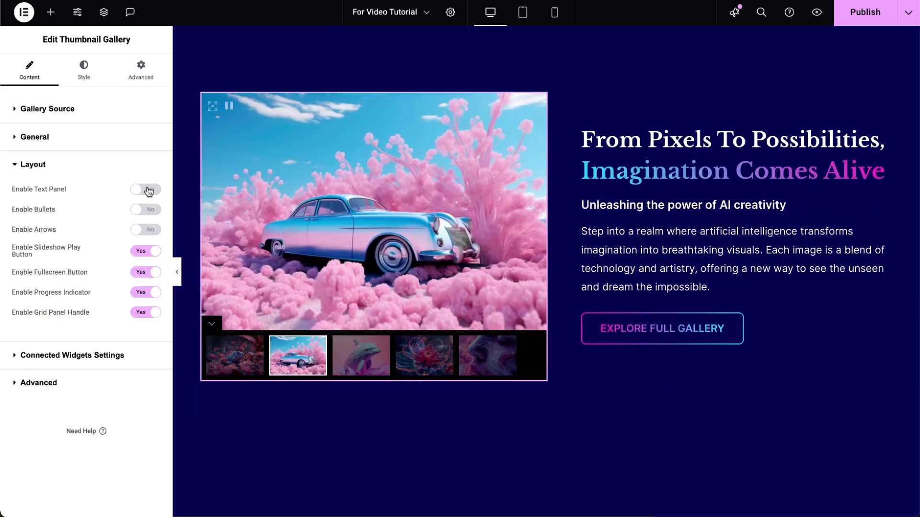
{"action": "left_click", "coordinate": [151, 192]}
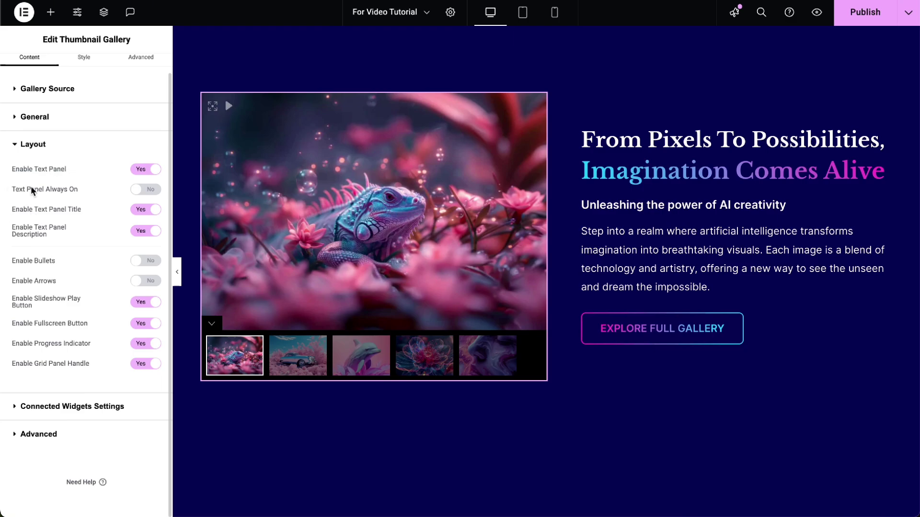
{"action": "left_click", "coordinate": [151, 191]}
{"action": "left_click", "coordinate": [152, 212]}
{"action": "left_click", "coordinate": [152, 211]}
{"action": "left_click", "coordinate": [146, 232]}
{"action": "left_click", "coordinate": [146, 232]}
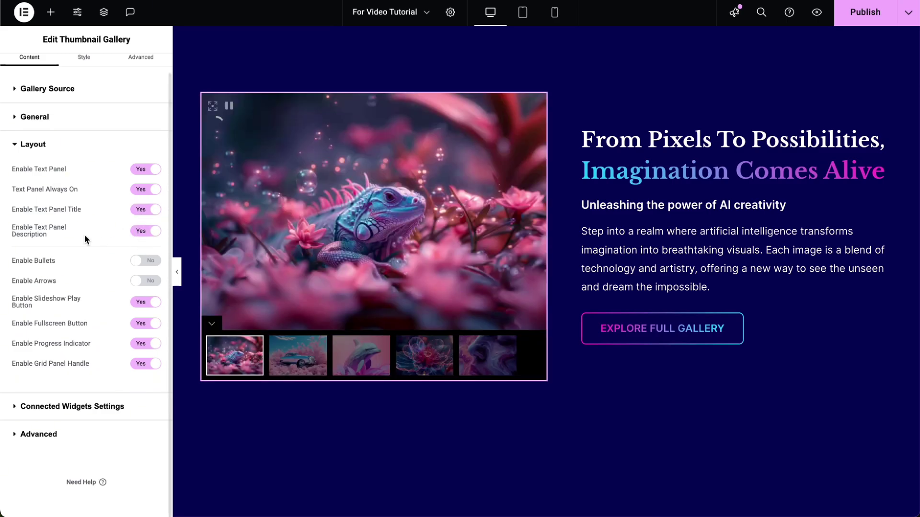
- Try the gallery's navigation bullets by switching between images with them, and disable them again
{"action": "left_click", "coordinate": [145, 262]}
{"action": "left_click", "coordinate": [363, 317]}
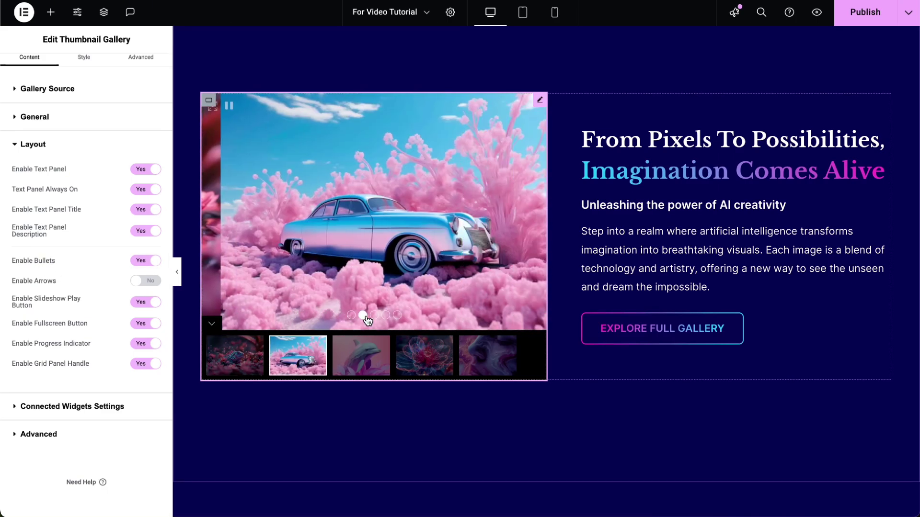
{"action": "left_click", "coordinate": [374, 316]}
{"action": "left_click", "coordinate": [145, 260]}
- Try the gallery's arrows by moving to the following image and back, and disable them again
{"action": "left_click", "coordinate": [145, 281]}
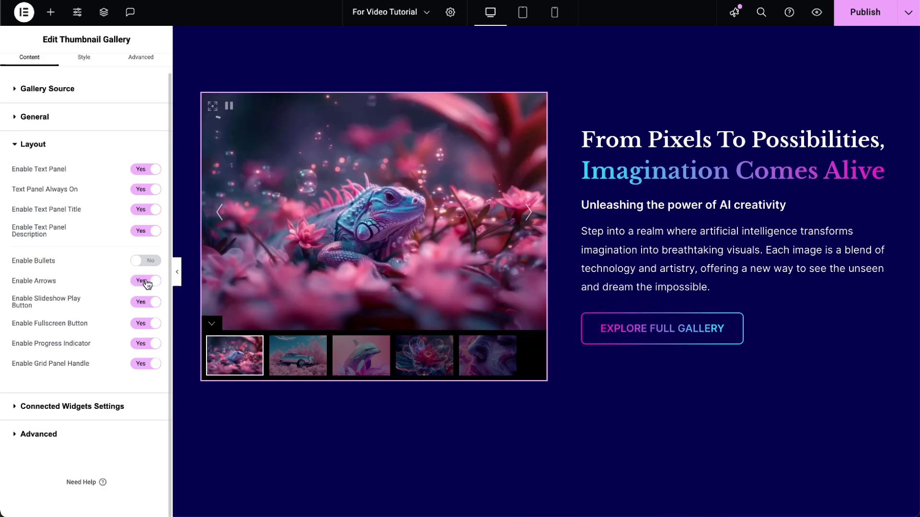
{"action": "left_click", "coordinate": [529, 214]}
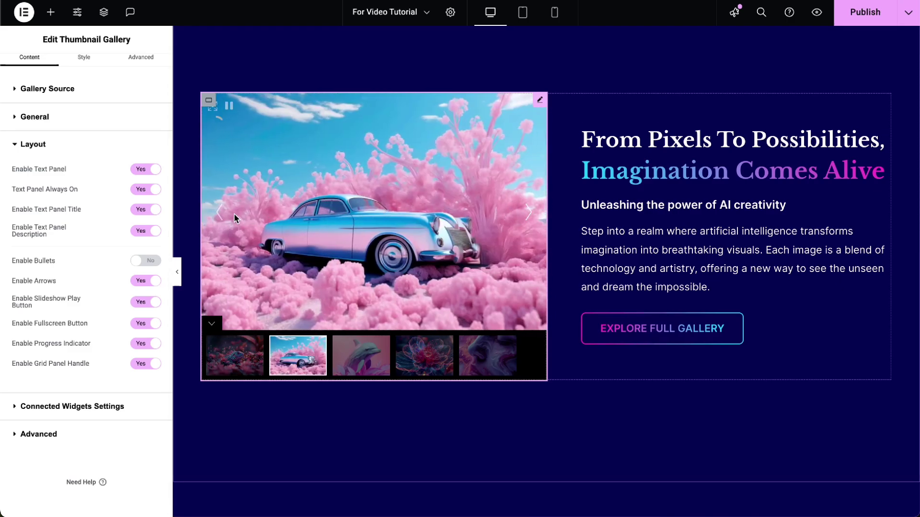
{"action": "left_click", "coordinate": [220, 213]}
{"action": "left_click", "coordinate": [148, 280]}
- Toggle the slideshow play button and the fullscreen button off and back on
{"action": "left_click", "coordinate": [151, 302]}
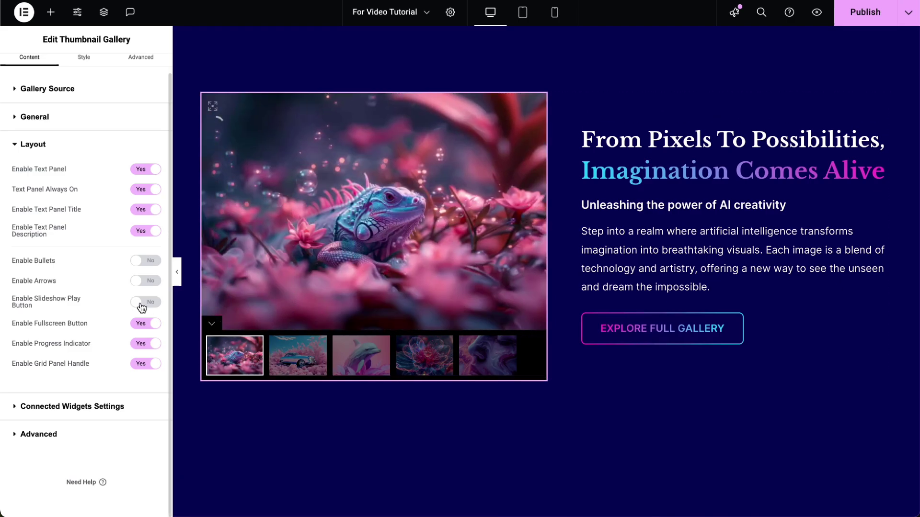
{"action": "left_click", "coordinate": [145, 302]}
{"action": "left_click", "coordinate": [146, 324]}
{"action": "left_click", "coordinate": [145, 324]}
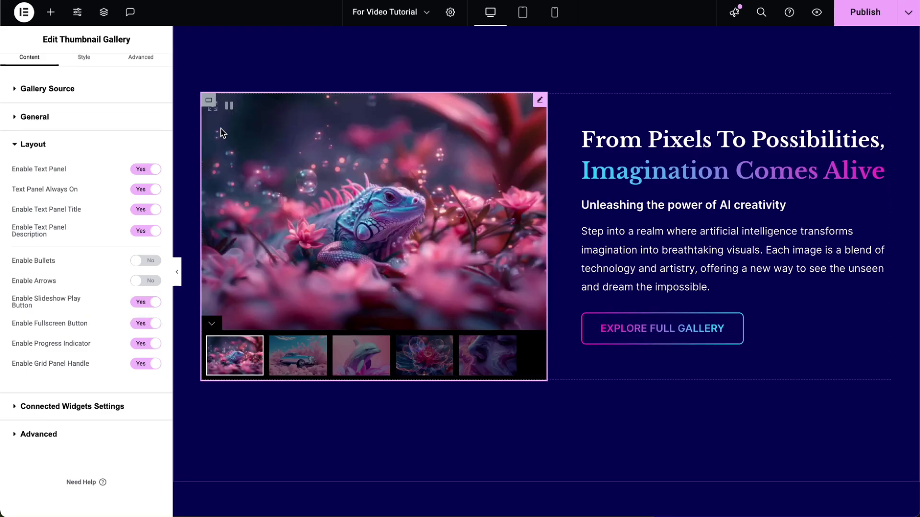
- Try turning off the gallery's progress indicator, and disable the grid panel handle
{"action": "left_click", "coordinate": [148, 365]}
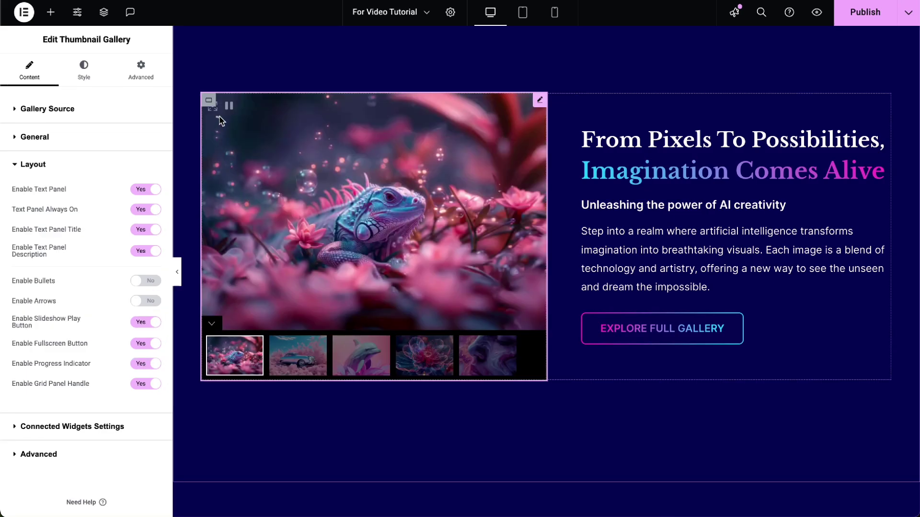
{"action": "left_click", "coordinate": [140, 385]}
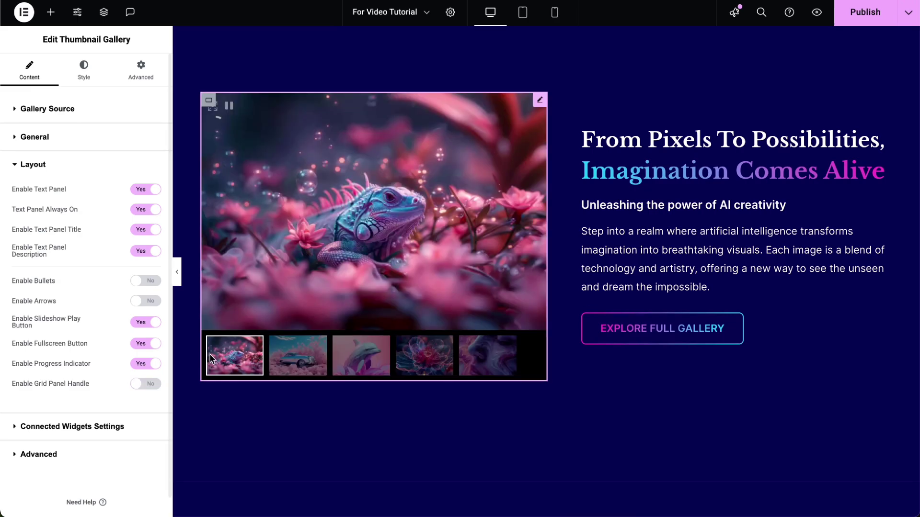
- Enable Remote Connection for the gallery in its connected widgets settings, and turn on Sync
{"action": "scroll", "coordinate": [72, 399], "scroll_direction": "down", "scroll_amount": 1}
{"action": "left_click", "coordinate": [54, 405]}
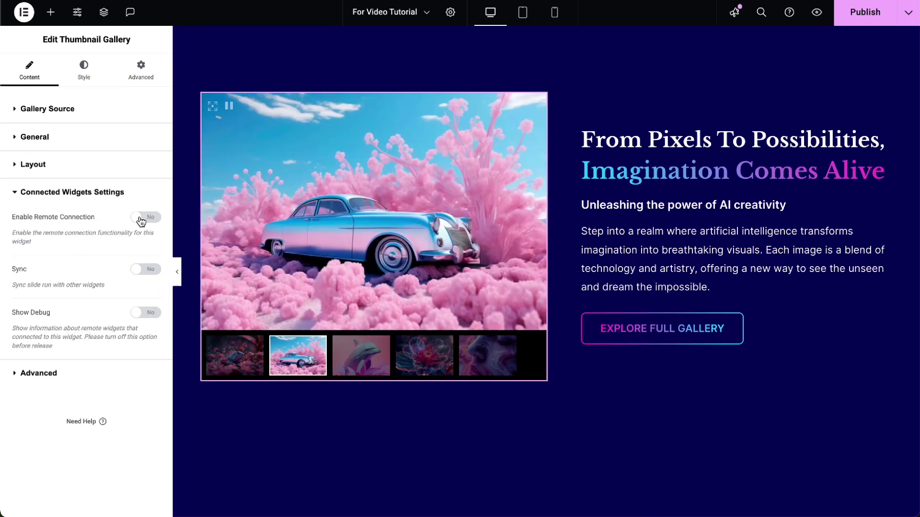
{"action": "left_click", "coordinate": [146, 219]}
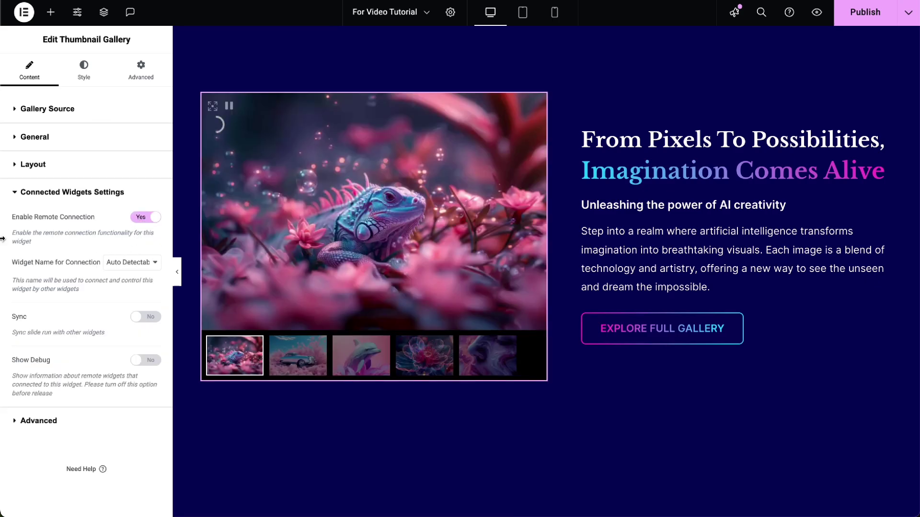
{"action": "left_click_drag", "start_coordinate": [10, 234], "coordinate": [42, 240]}
{"action": "left_click", "coordinate": [42, 240]}
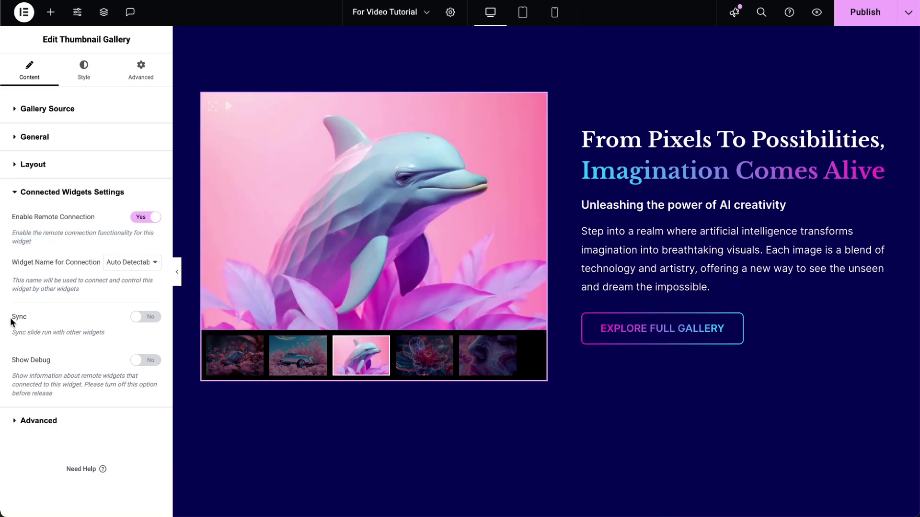
{"action": "left_click", "coordinate": [145, 318]}
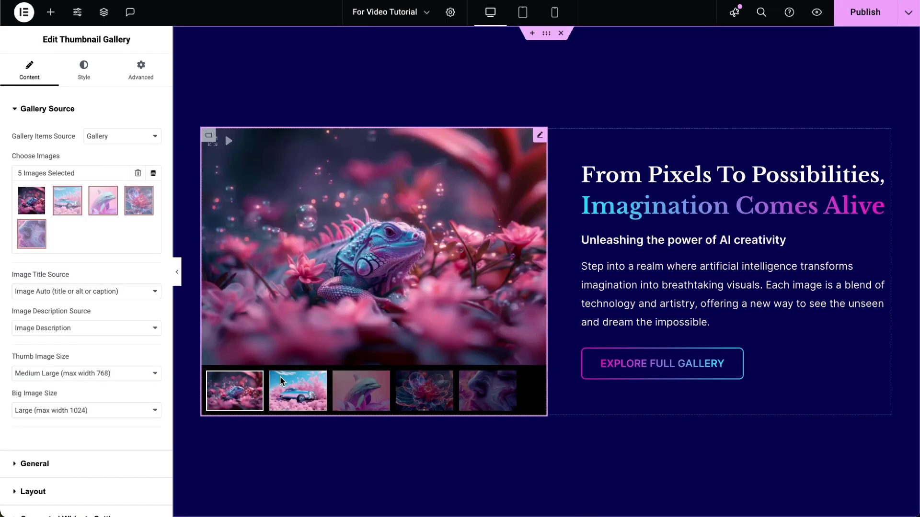
- Style the gallery with a mobile height of 300, a dark navy slider background and an 8 px border radius on all corners
{"action": "left_click", "coordinate": [354, 393]}
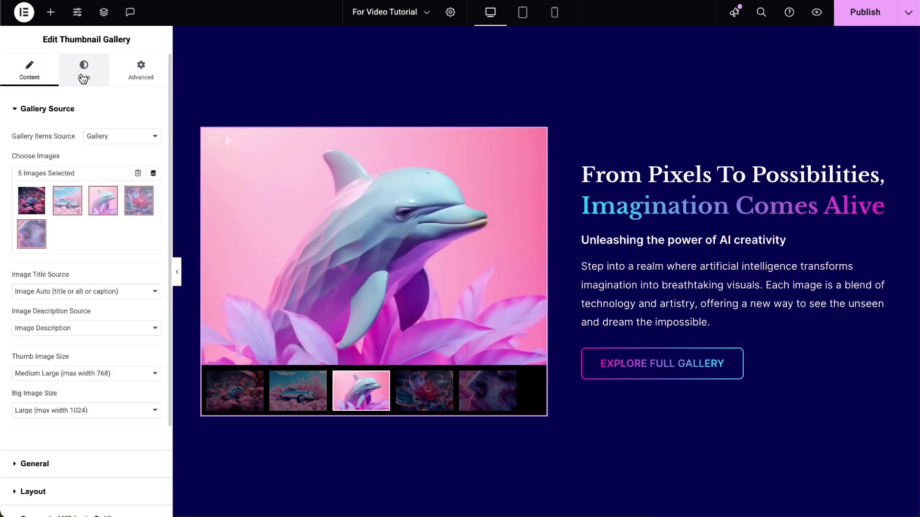
{"action": "left_click", "coordinate": [74, 76]}
{"action": "left_click_drag", "start_coordinate": [107, 149], "coordinate": [99, 150]}
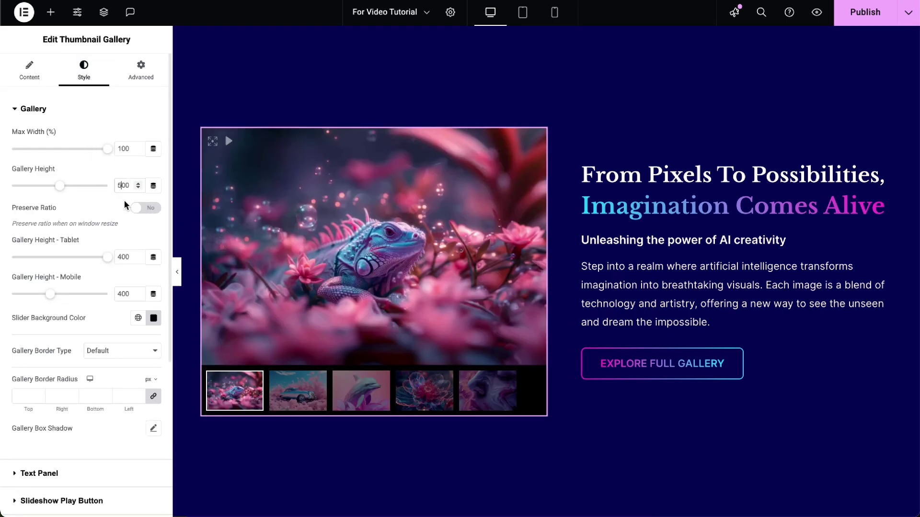
{"action": "scroll", "coordinate": [158, 259], "scroll_direction": "down", "scroll_amount": 1}
{"action": "left_click", "coordinate": [153, 290]}
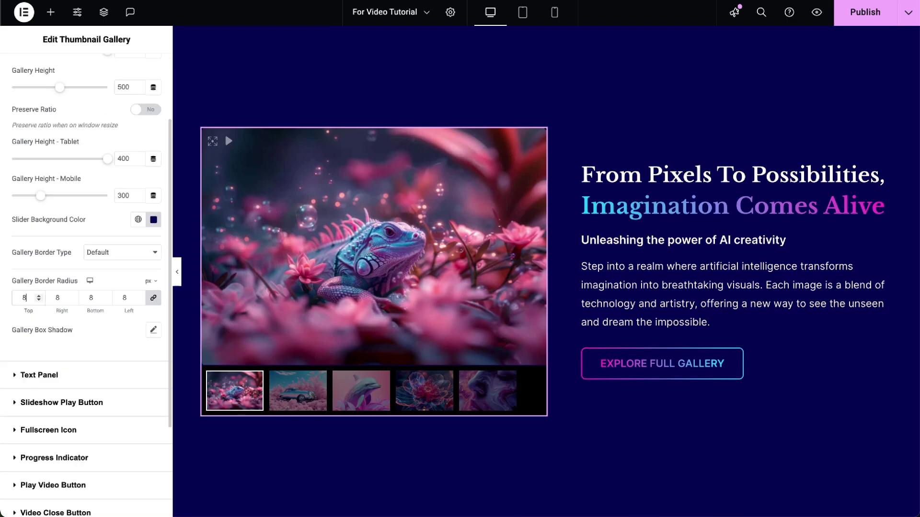
- Align the slideshow play button to the right side of the gallery image
{"action": "left_click", "coordinate": [114, 146]}
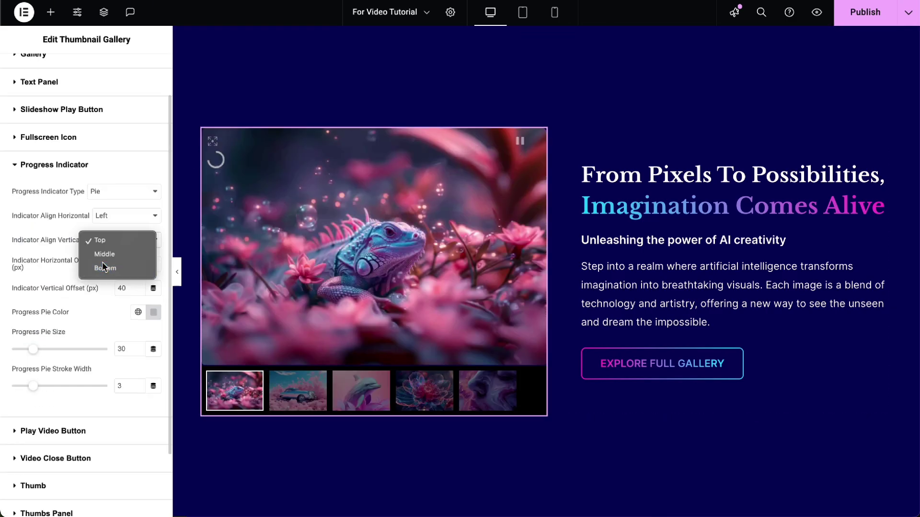
{"action": "left_click", "coordinate": [105, 267]}
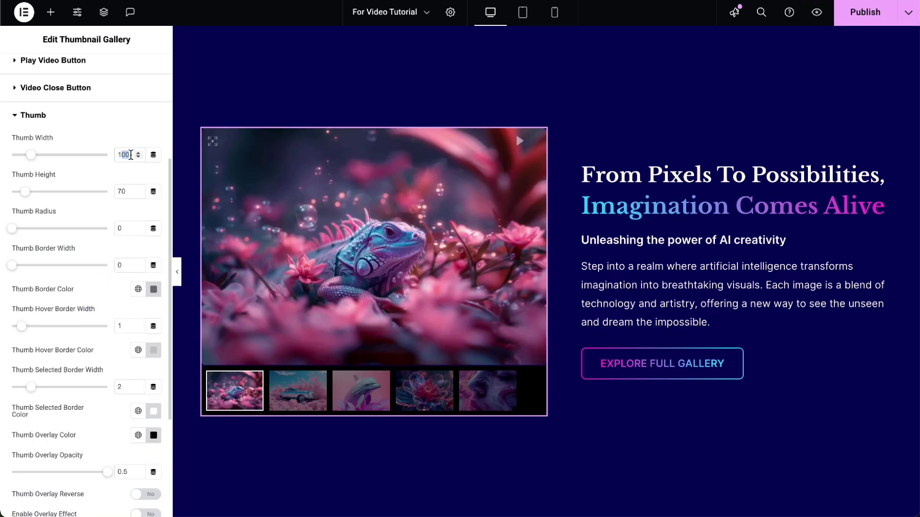
- Set the gallery thumbnails to a width of 160 and a height of 120, and round their corners
{"action": "type", "text": "160"}
{"action": "left_click_drag", "start_coordinate": [129, 190], "coordinate": [117, 190]}
{"action": "type", "text": "120"}
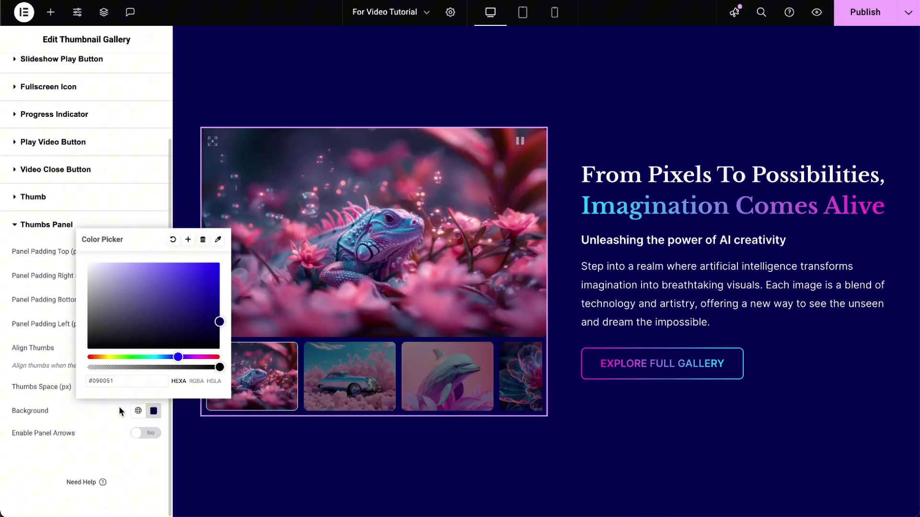
{"action": "left_click", "coordinate": [119, 412]}
- Choose a new background color for the gallery's text panel and set its opacity to 1
{"action": "left_click", "coordinate": [154, 202]}
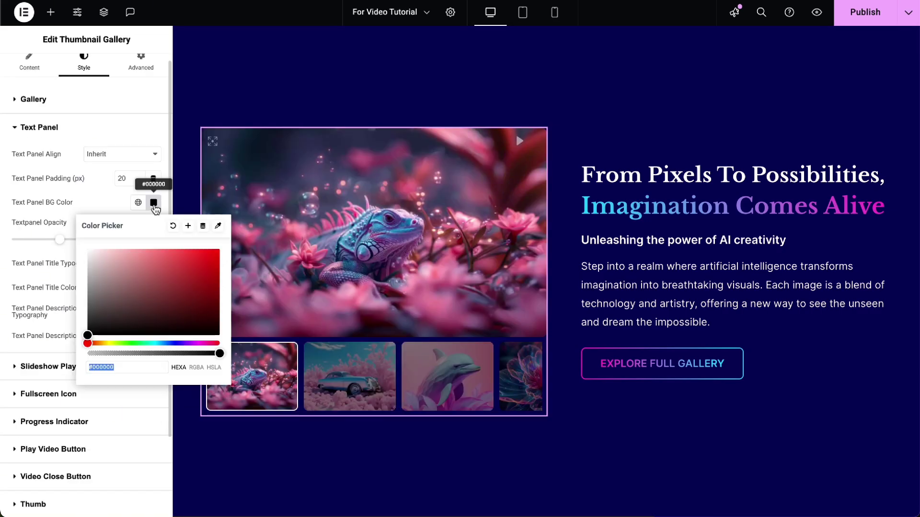
{"action": "left_click", "coordinate": [185, 254]}
{"action": "double_click", "coordinate": [123, 240]}
{"action": "type", "text": "1"}
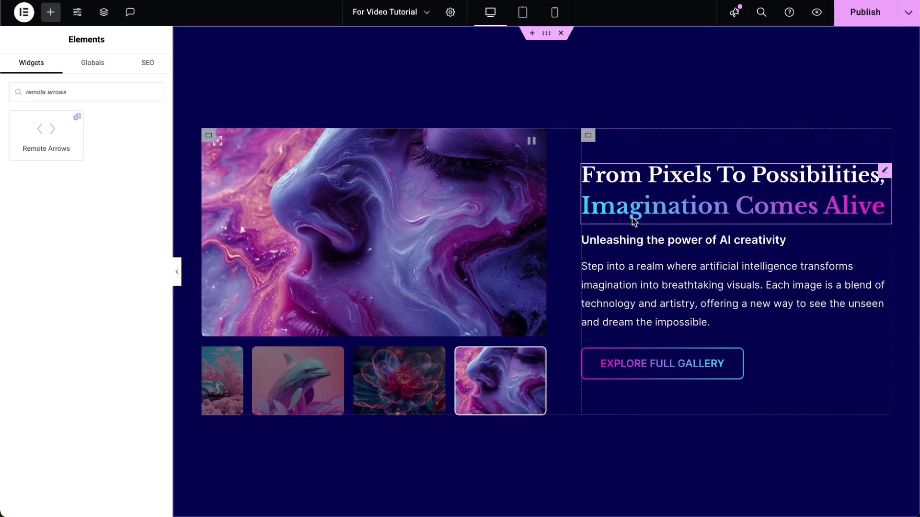
- Add a Remote Arrows widget above the main heading and advance the gallery through several images with its next arrow
{"action": "left_click_drag", "start_coordinate": [32, 129], "coordinate": [699, 174]}
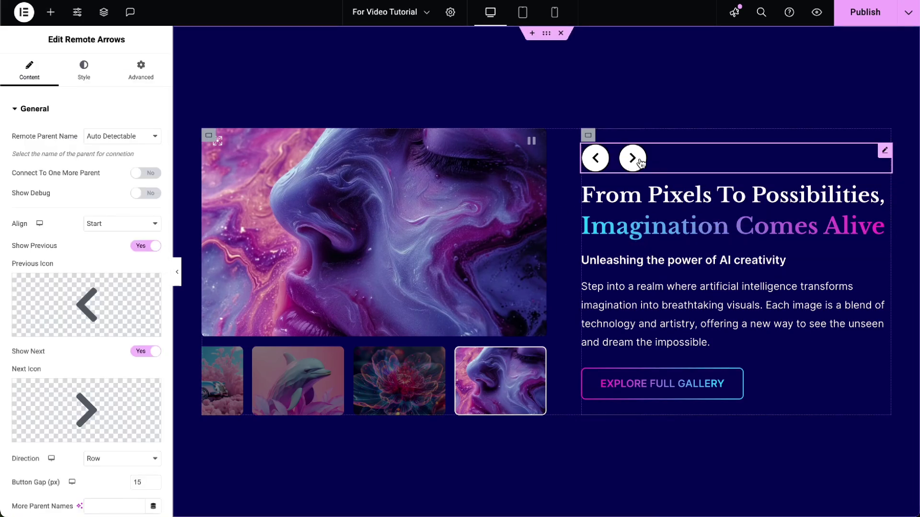
{"action": "left_click", "coordinate": [633, 158]}
{"action": "left_click", "coordinate": [633, 158]}
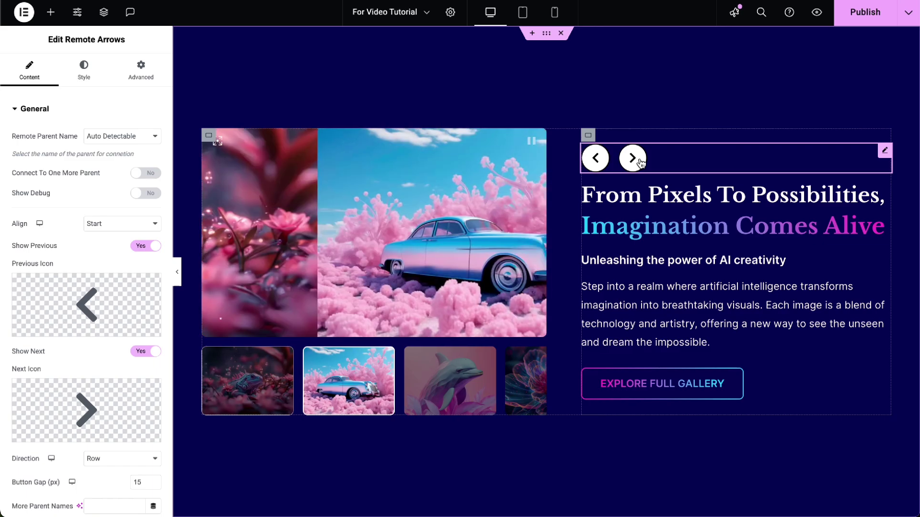
{"action": "left_click", "coordinate": [633, 158]}
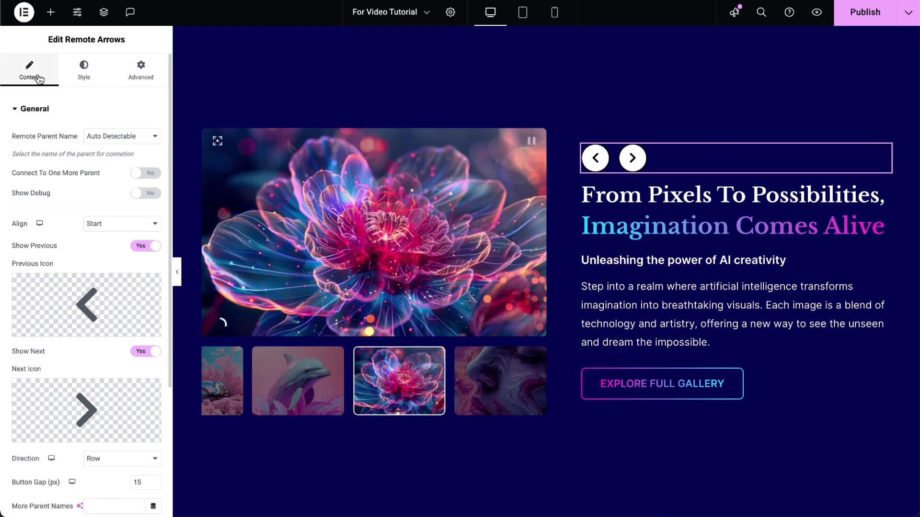
- Restyle the remote arrows as blue-outlined rounded squares with a solid blue hover fill, and try the next arrow in preview
{"action": "left_click", "coordinate": [83, 69]}
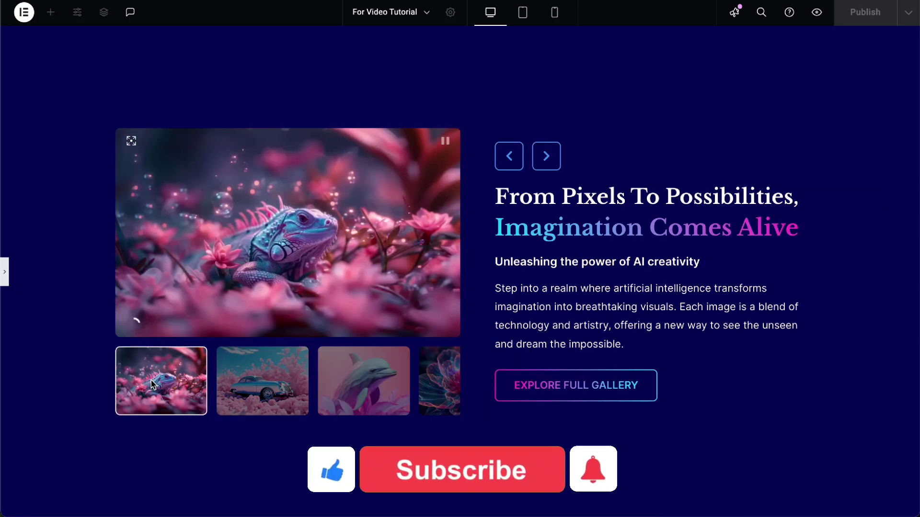
{"action": "left_click", "coordinate": [547, 156]}
{"action": "left_click", "coordinate": [553, 157]}
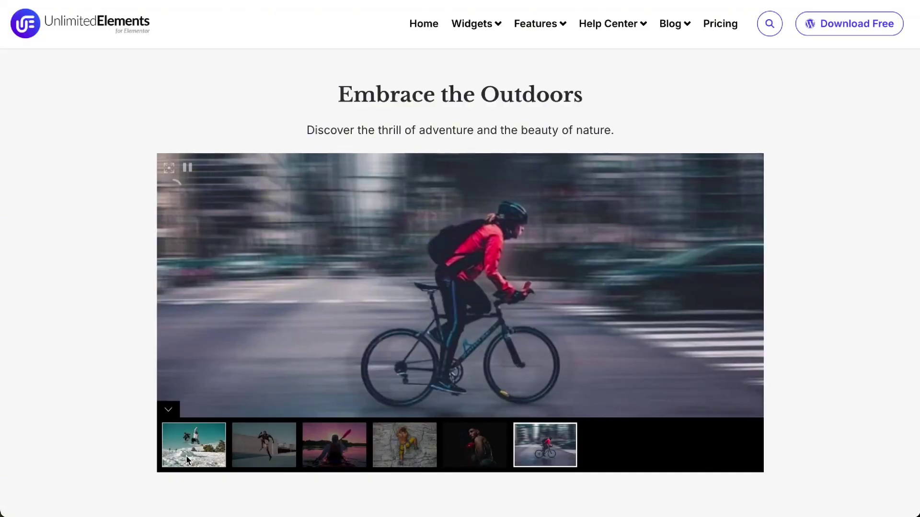
- Browse the thumbnails of the Embrace the Outdoors gallery demo on the Unlimited Elements website
{"action": "left_click", "coordinate": [186, 459]}
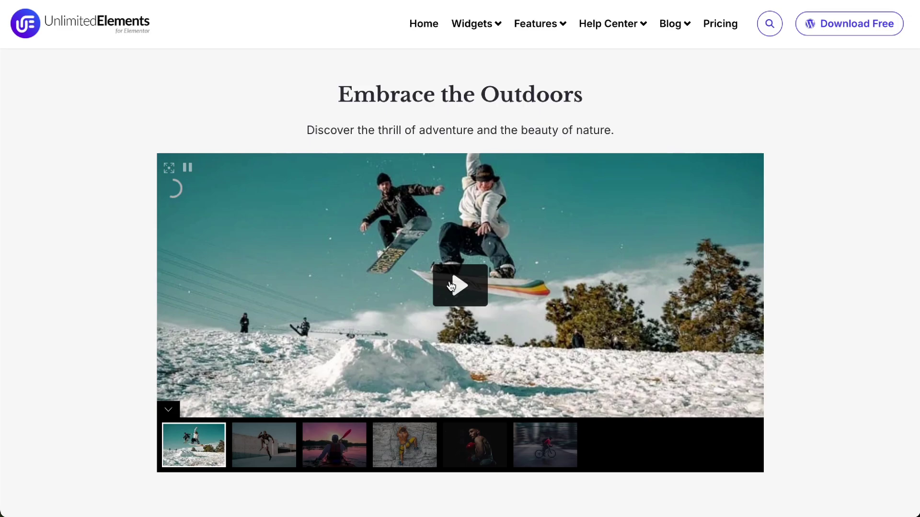
{"action": "left_click", "coordinate": [265, 446]}
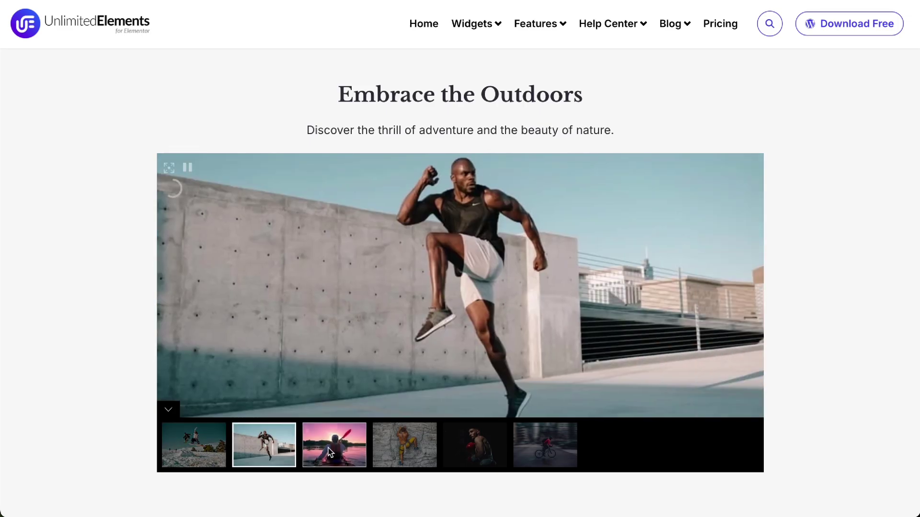